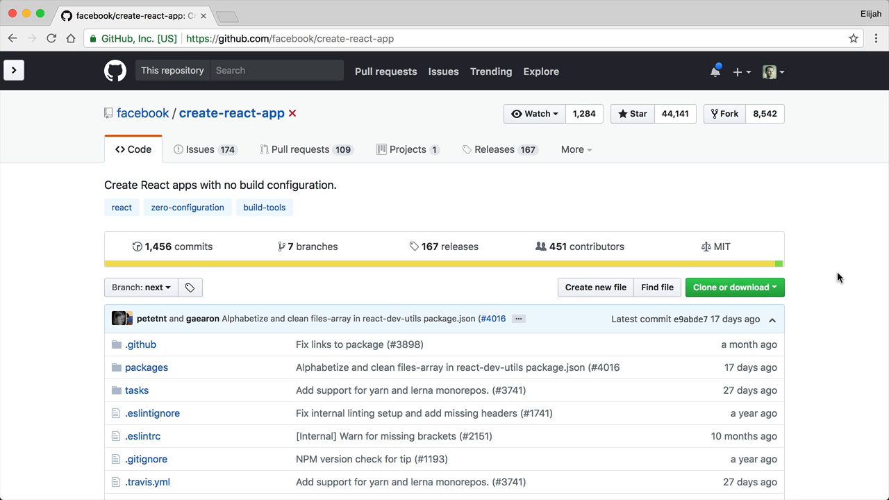
Find the README's 'eject' mentions, then list the project folder and open it with code.
{"action": "key", "text": "super+f"}
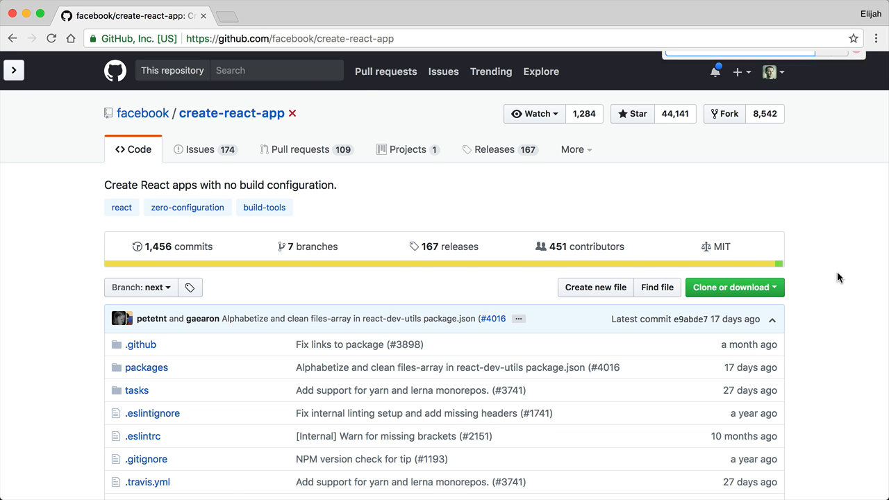
{"action": "type", "text": "eject"}
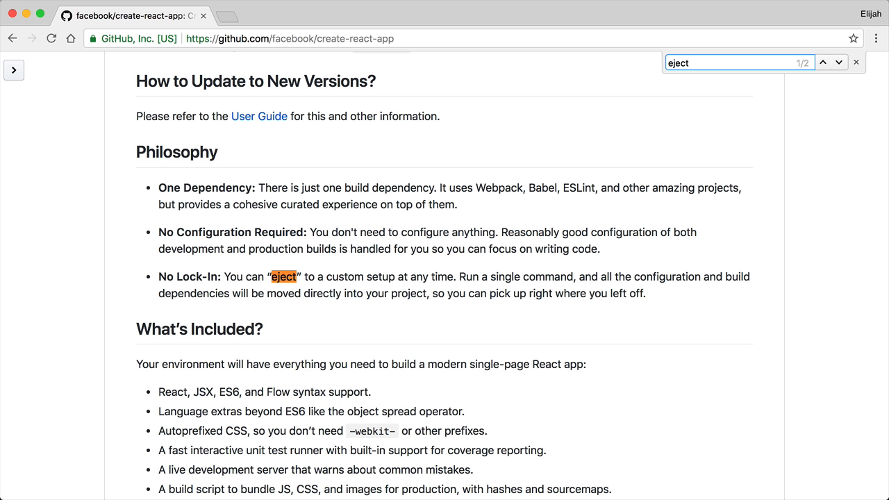
{"action": "key", "text": "Return"}
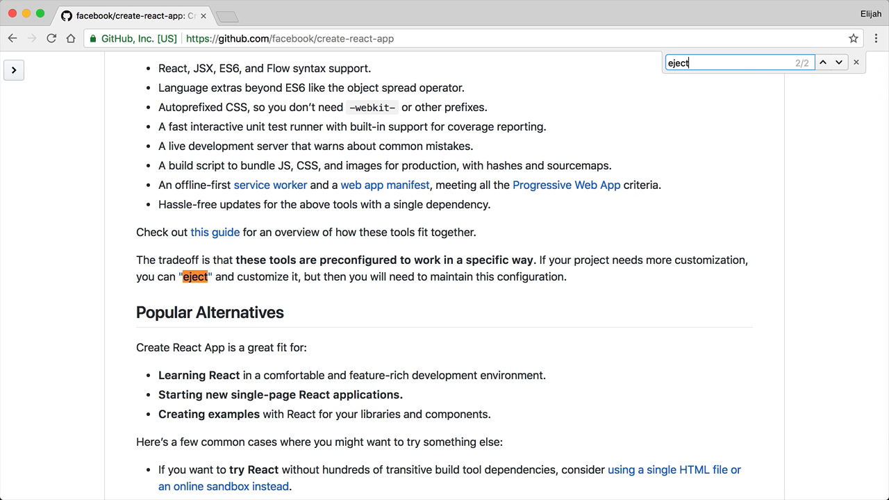
{"action": "type", "text": "ls"}
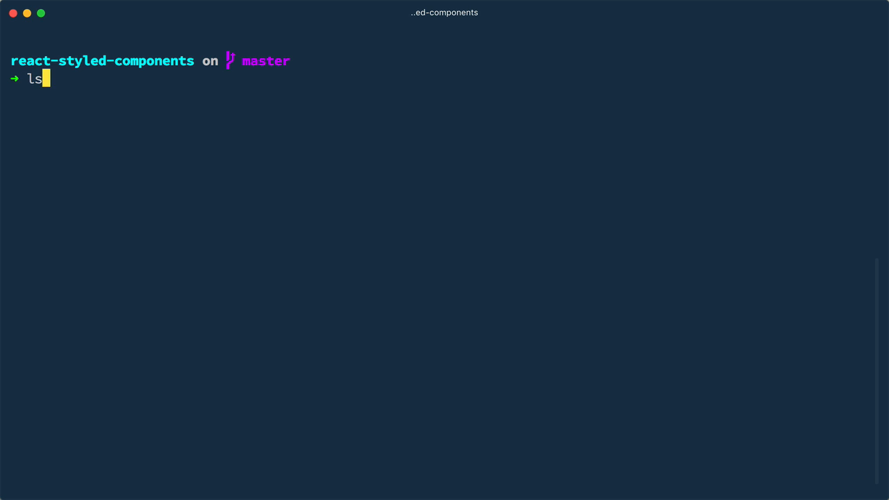
{"action": "key", "text": "Return"}
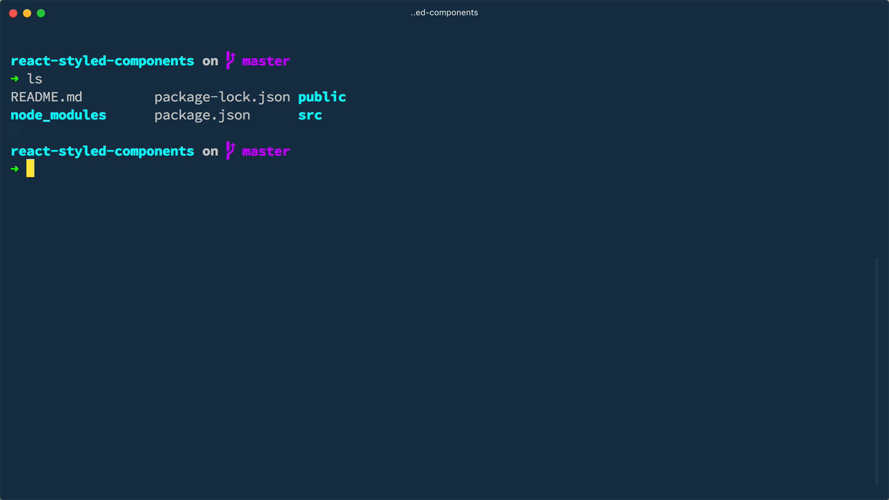
{"action": "type", "text": "code ."}
{"action": "key", "text": "Return"}
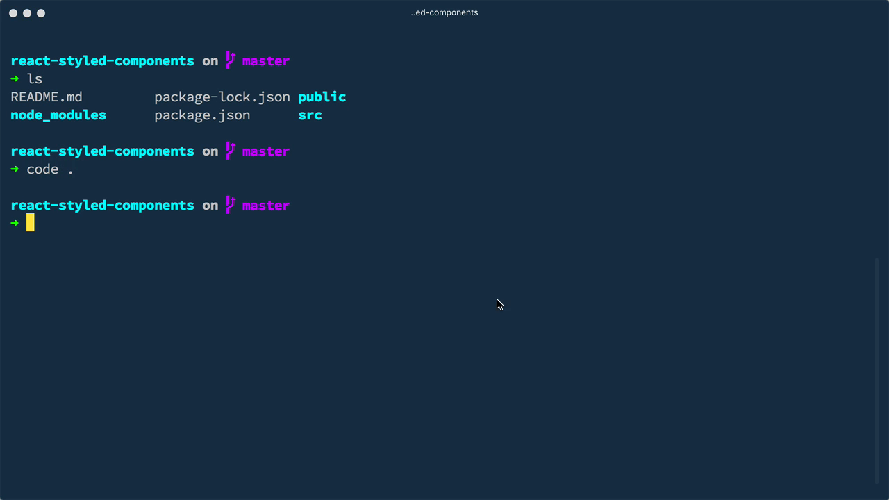
Open App.js via Quick Open, then App.style.js with its styled App, Logo, Header and Title components.
{"action": "key", "text": "super+p"}
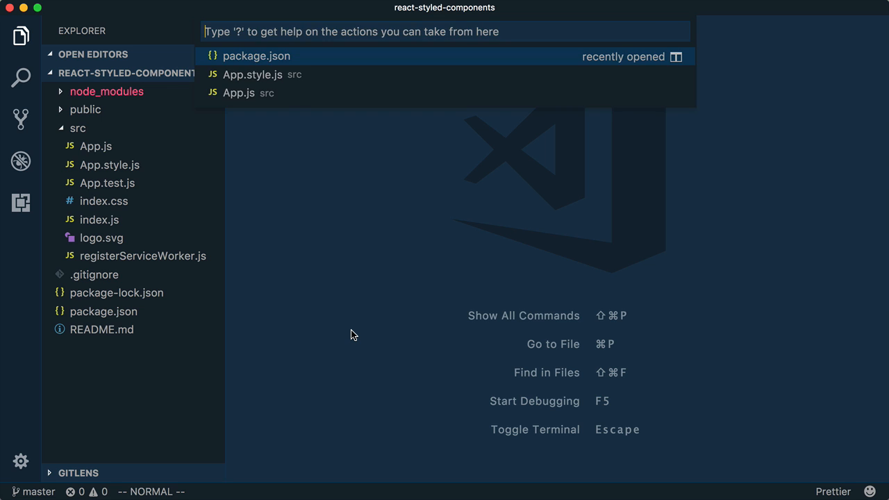
{"action": "type", "text": "app"}
{"action": "key", "text": "Return"}
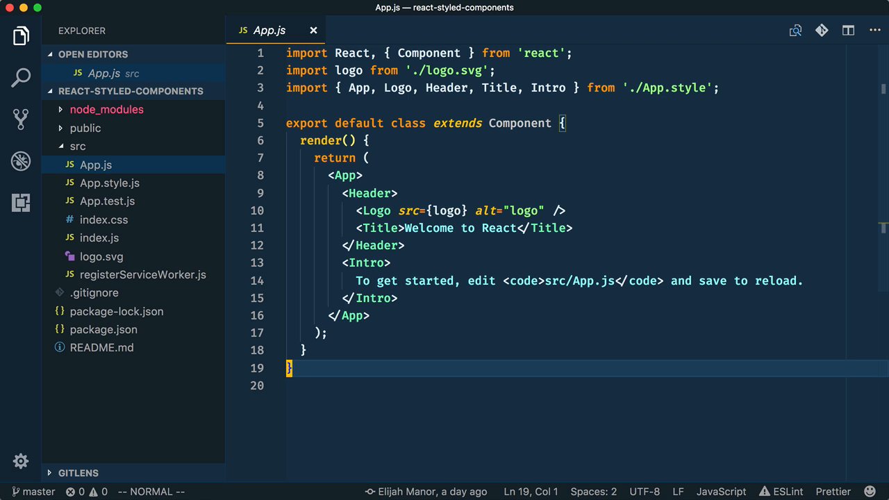
{"action": "key", "text": "super+p"}
{"action": "type", "text": "App"}
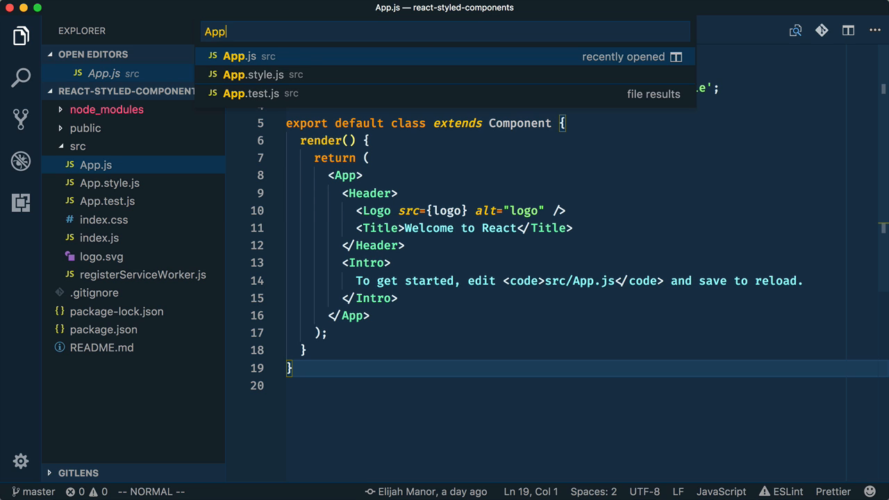
{"action": "type", "text": ".st"}
{"action": "key", "text": "Return"}
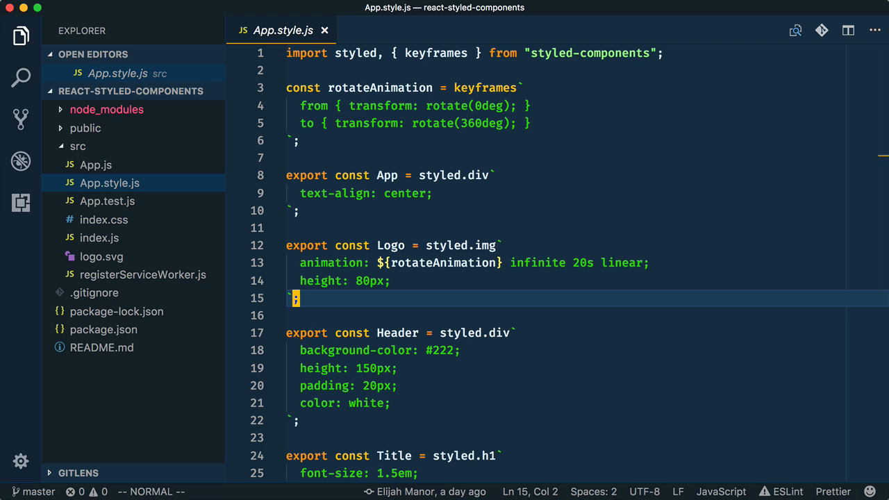
{"action": "type", "text": "npm st"}
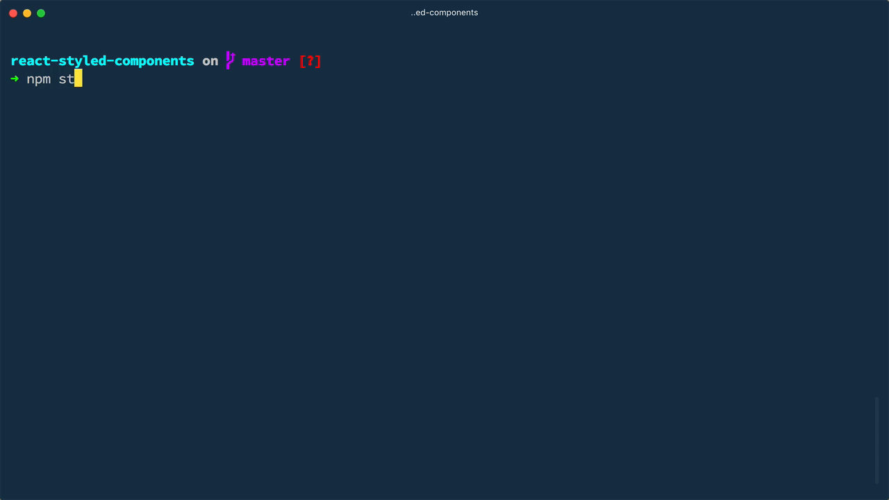
{"action": "type", "text": "art"}
Start the dev server and inspect the 'edit' paragraph, expanding the header div's generated class names.
{"action": "key", "text": "Return"}
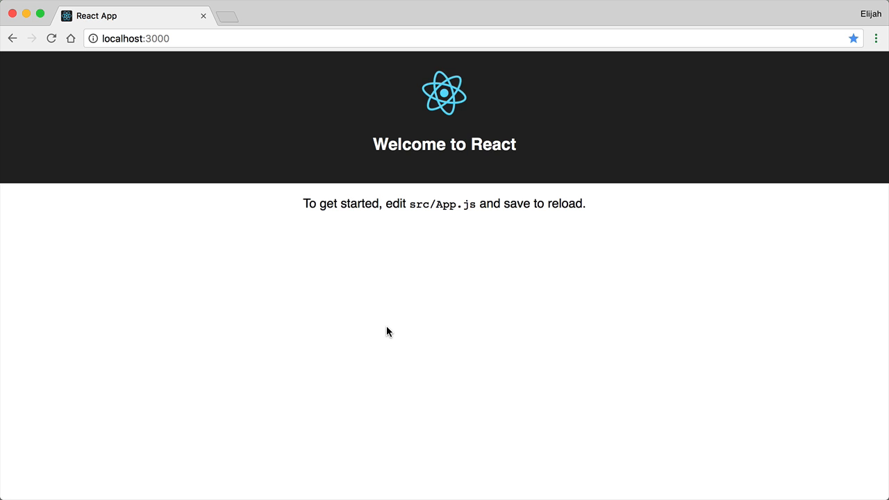
{"action": "right_click", "coordinate": [394, 199]}
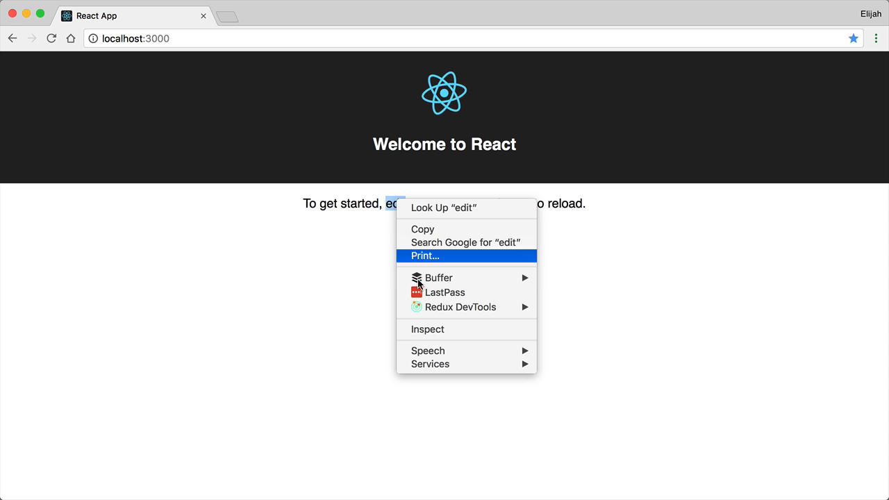
{"action": "left_click", "coordinate": [427, 331]}
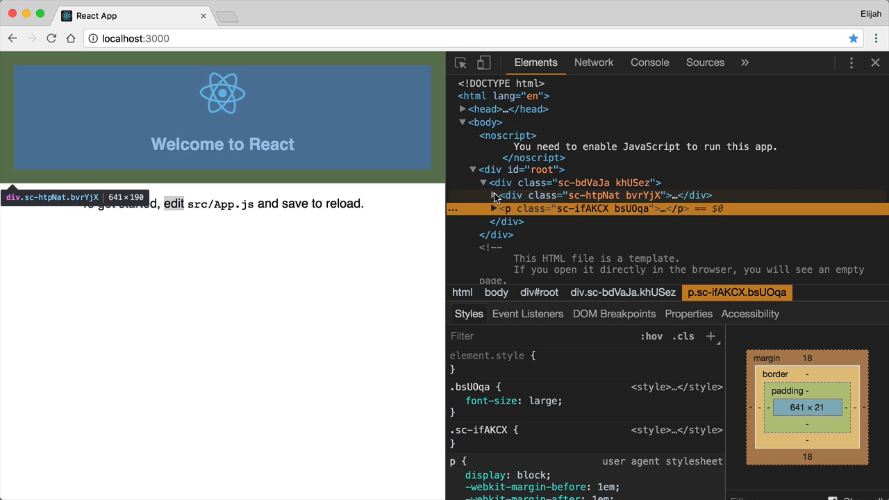
{"action": "left_click", "coordinate": [494, 195]}
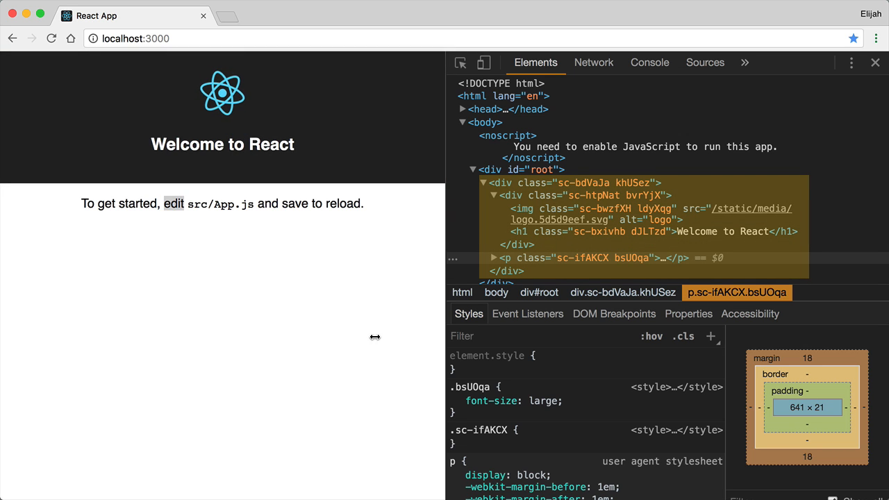
{"action": "key", "text": "super+Tab"}
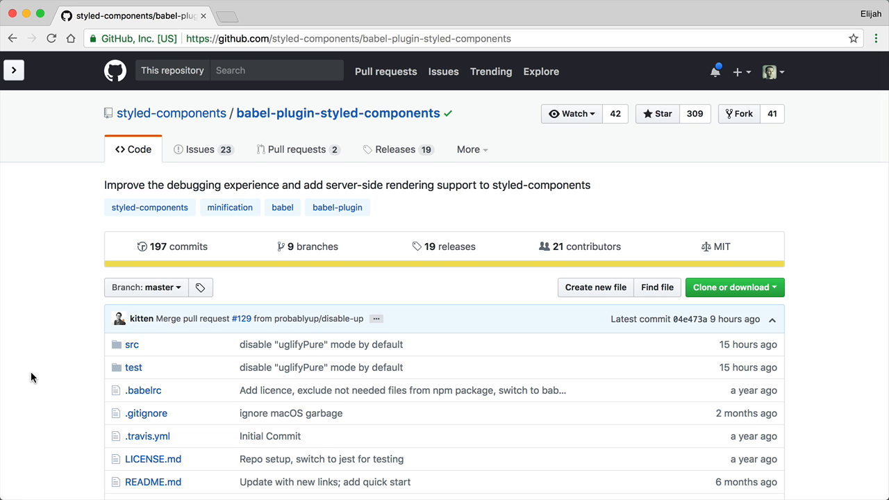
{"action": "scroll", "coordinate": [30, 377], "scroll_direction": "down", "scroll_amount": 1}
{"action": "scroll", "coordinate": [31, 377], "scroll_direction": "down", "scroll_amount": 6}
{"action": "scroll", "coordinate": [31, 377], "scroll_direction": "down", "scroll_amount": 2}
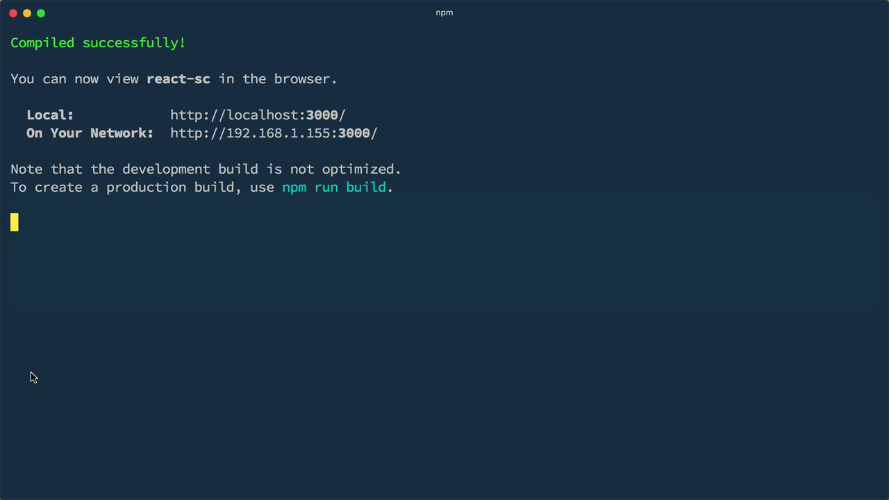
Stop the running development server with Ctrl+C.
{"action": "key", "text": "ctrl+c"}
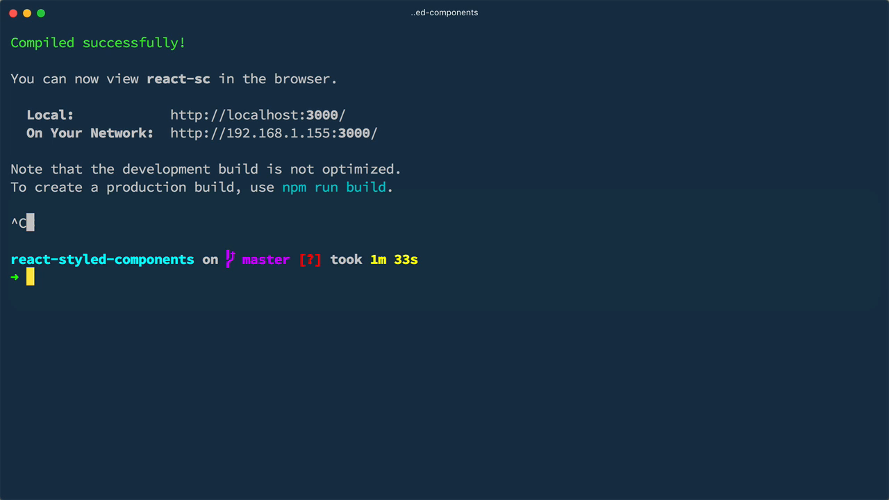
{"action": "type", "text": "npm ru"}
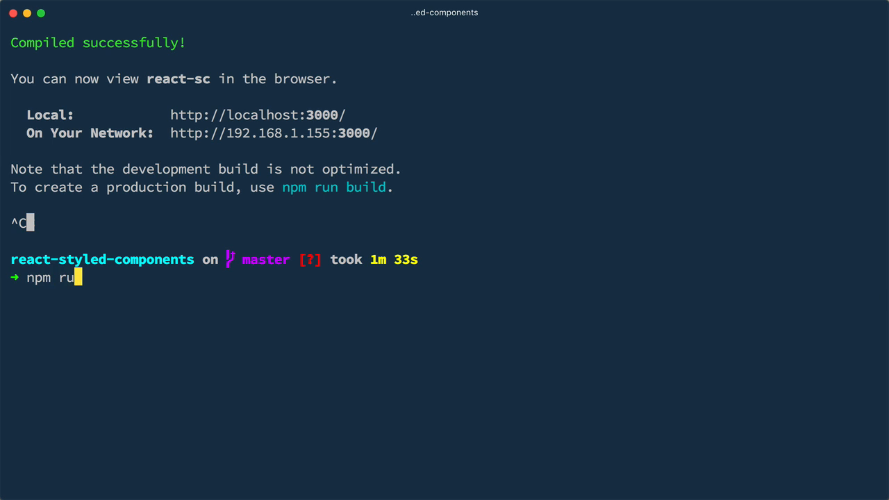
{"action": "type", "text": "n eject"}
Run npm run eject and decline with N so the eject is aborted.
{"action": "key", "text": "Return"}
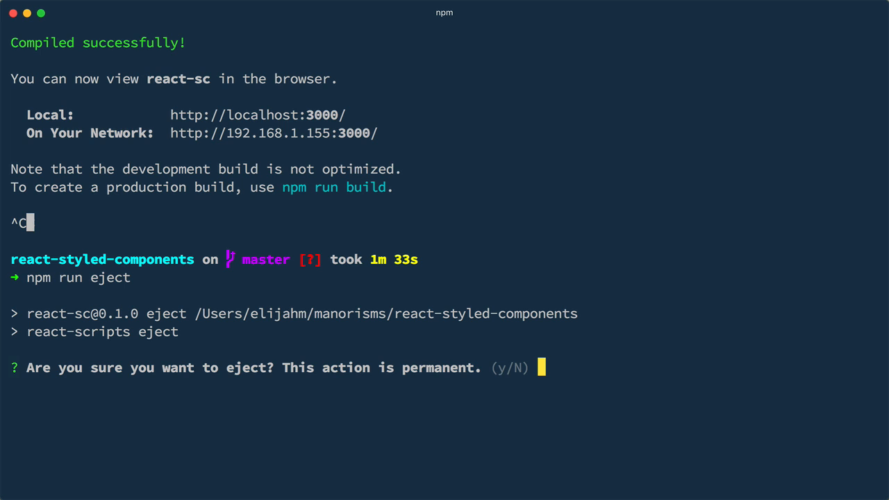
{"action": "type", "text": "N"}
{"action": "key", "text": "Return"}
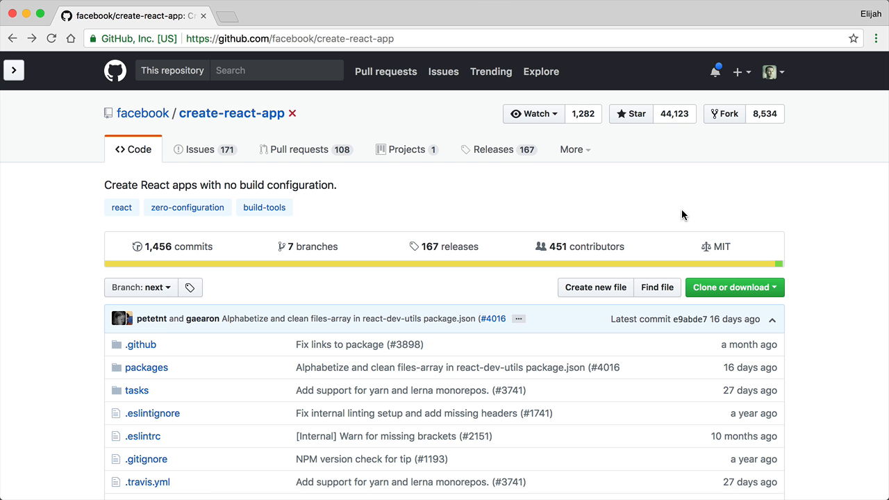
Fork create-react-app to the personal account and copy the fork's HTTPS clone address.
{"action": "left_click", "coordinate": [724, 113]}
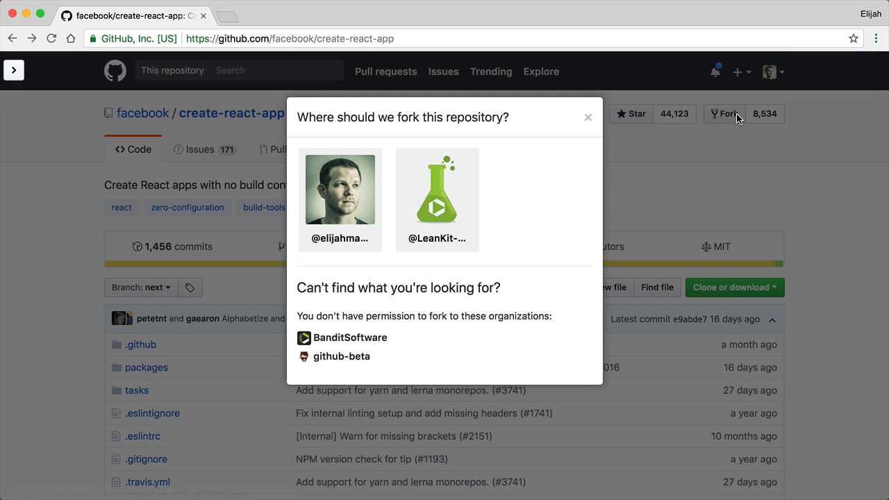
{"action": "left_click", "coordinate": [340, 191]}
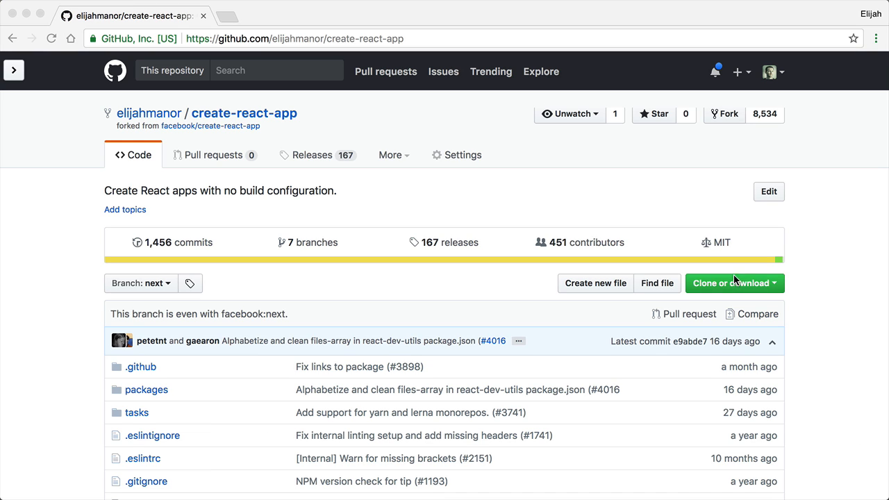
{"action": "left_click", "coordinate": [736, 286]}
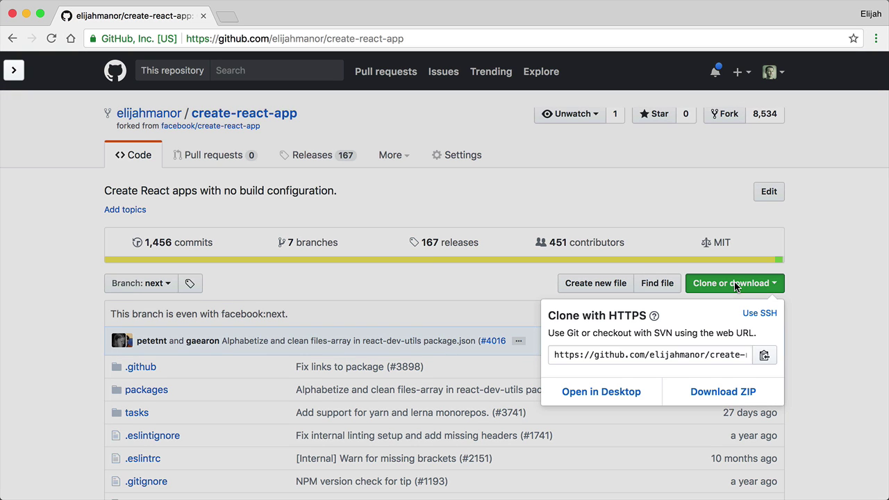
{"action": "left_click", "coordinate": [764, 356]}
{"action": "left_click", "coordinate": [846, 364]}
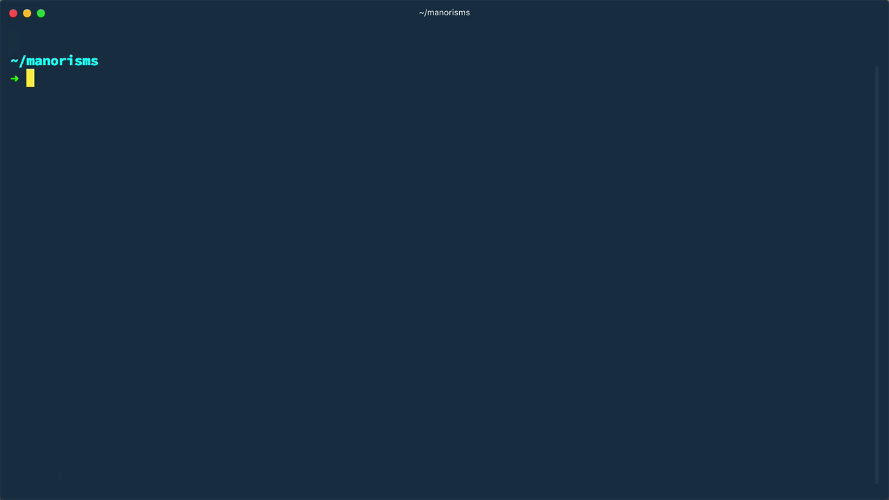
{"action": "type", "text": "git clone"}
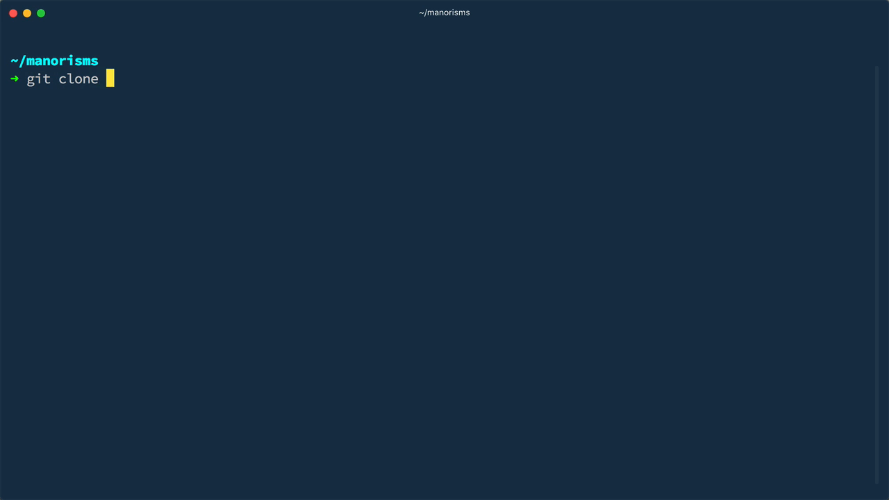
Clone the fork, enter create-react-app and check out master.
{"action": "key", "text": "super+v"}
{"action": "key", "text": "Return"}
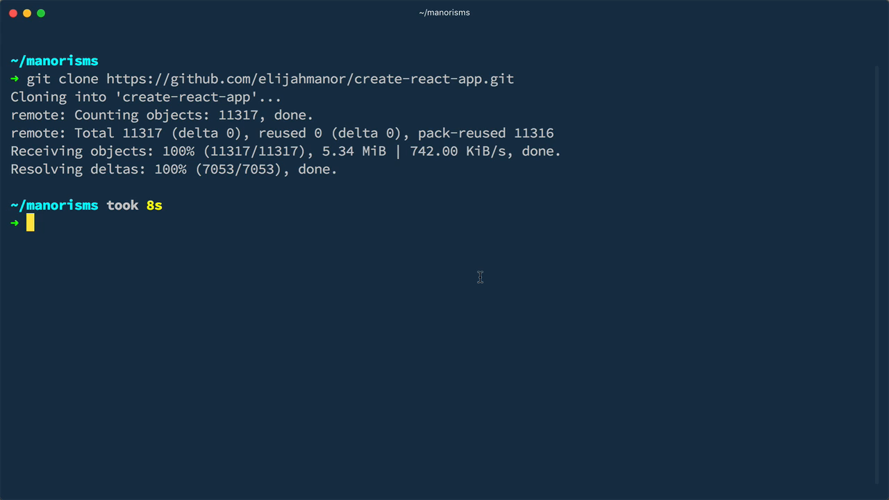
{"action": "type", "text": "cd create-"}
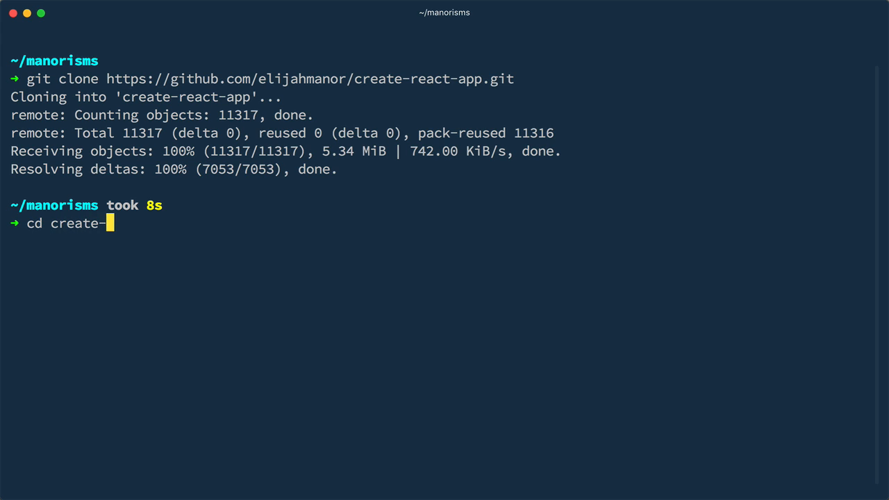
{"action": "key", "text": "Tab"}
{"action": "key", "text": "Return"}
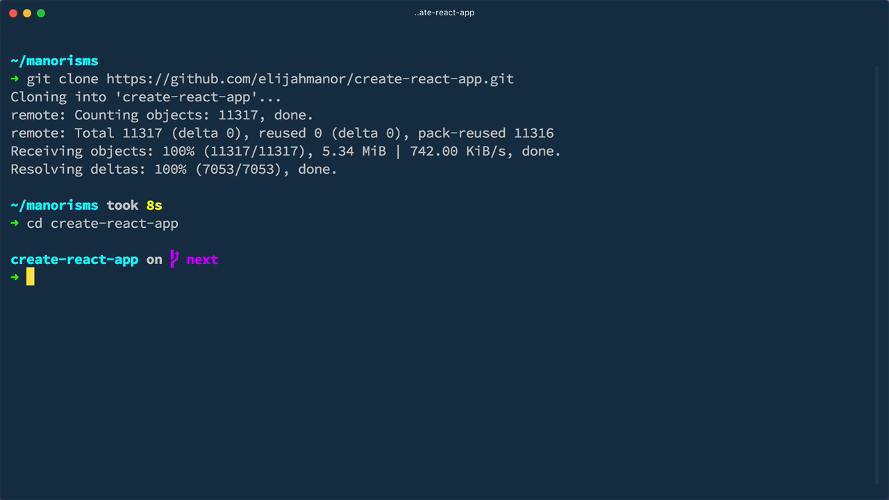
{"action": "type", "text": "git "}
{"action": "type", "text": "checkout master"}
{"action": "key", "text": "Return"}
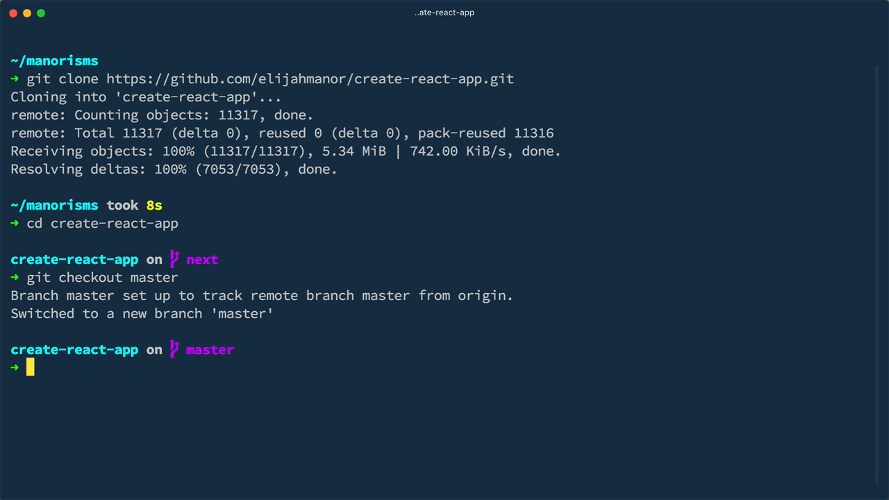
{"action": "type", "text": "git remote"}
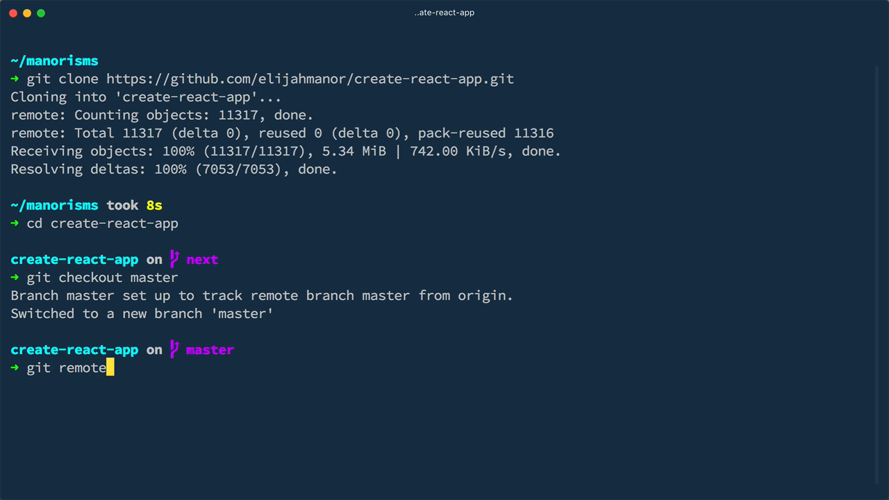
{"action": "type", "text": " -v"}
Add facebook's repository as upstream remote and create branch custom-react-scripts.
{"action": "key", "text": "Return"}
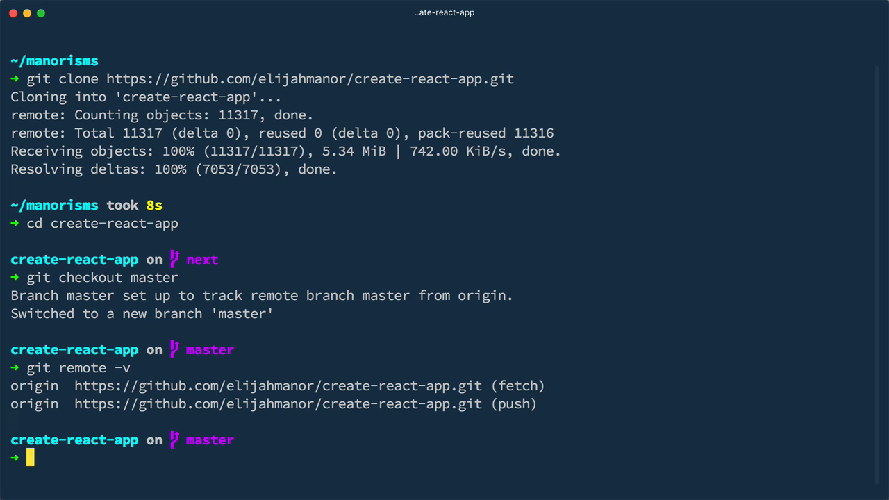
{"action": "type", "text": "git remote a"}
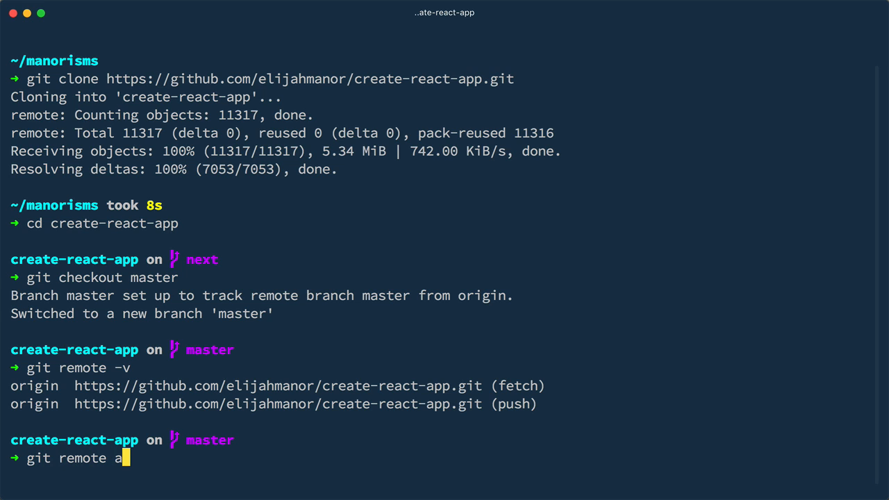
{"action": "type", "text": "dd upstream https:/"}
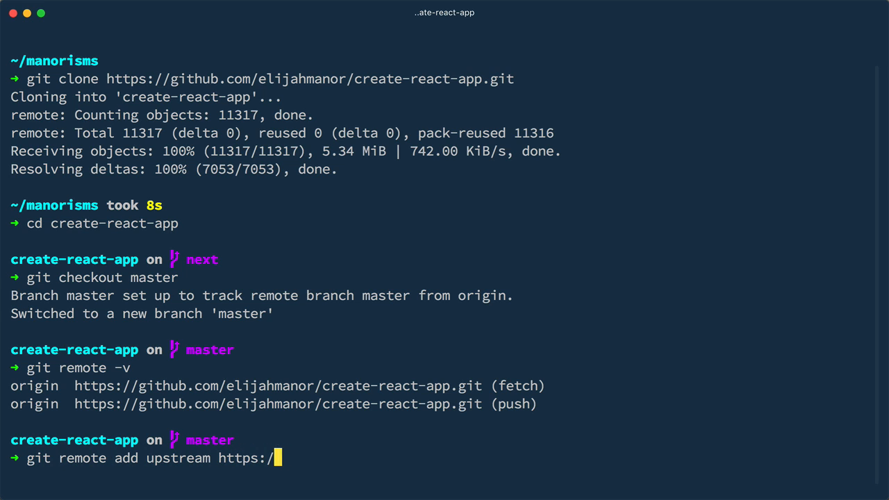
{"action": "type", "text": "/github.com/"}
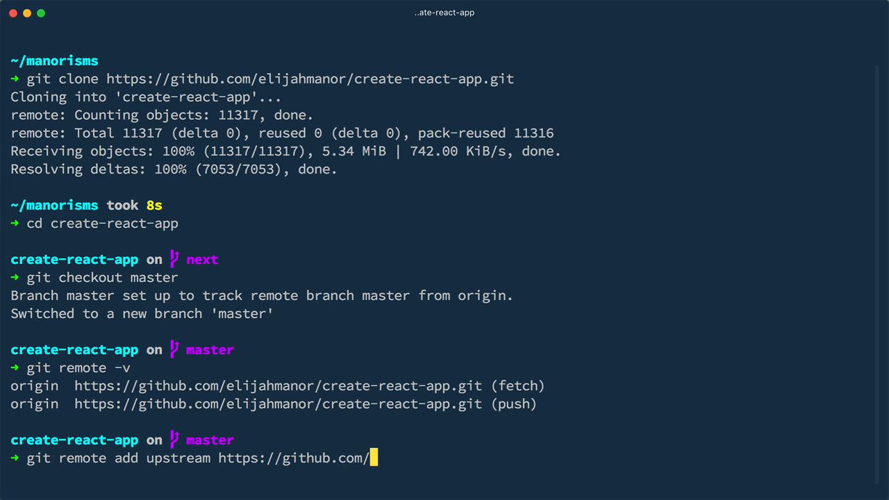
{"action": "type", "text": "facebook/creat"}
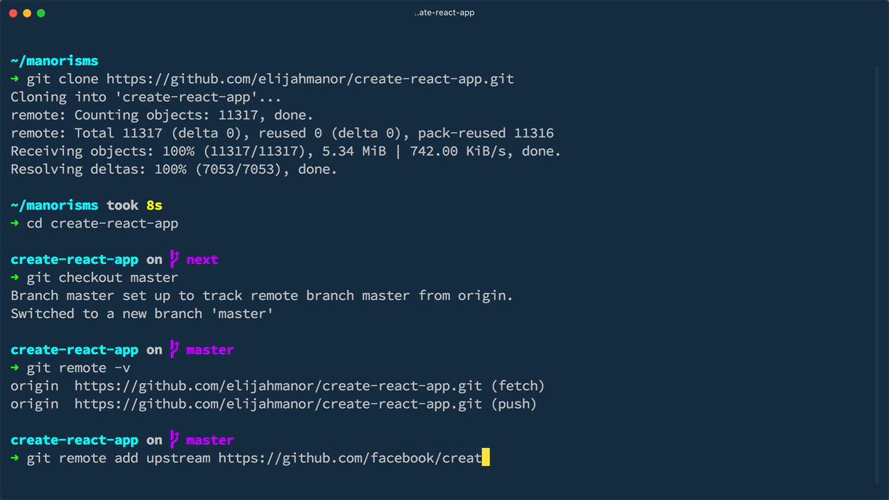
{"action": "type", "text": "e-react-app.gi"}
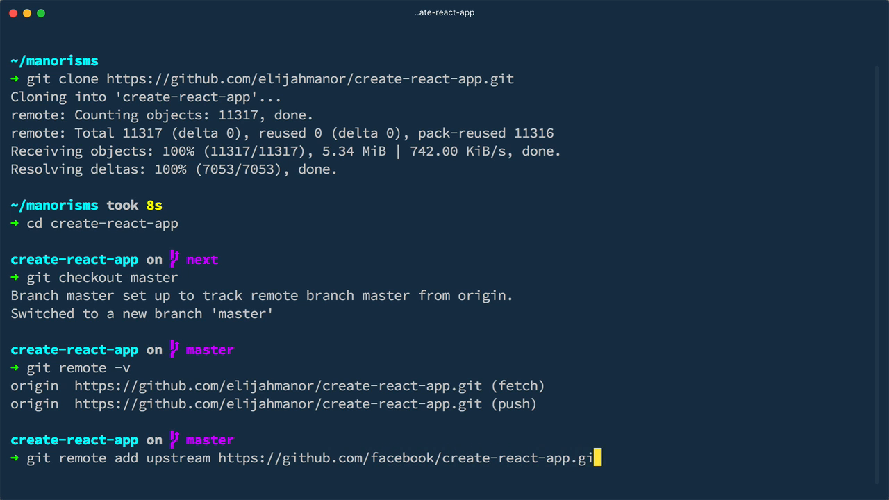
{"action": "type", "text": "t"}
{"action": "key", "text": "Return"}
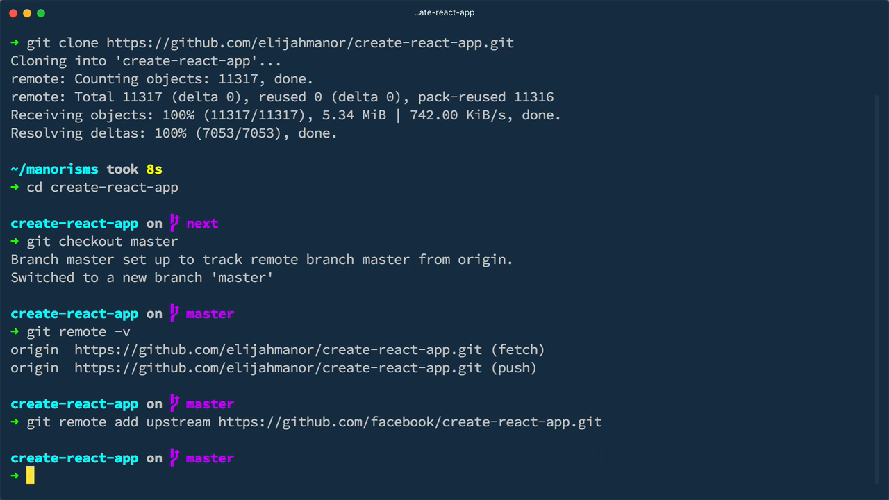
{"action": "type", "text": "git checkout -b"}
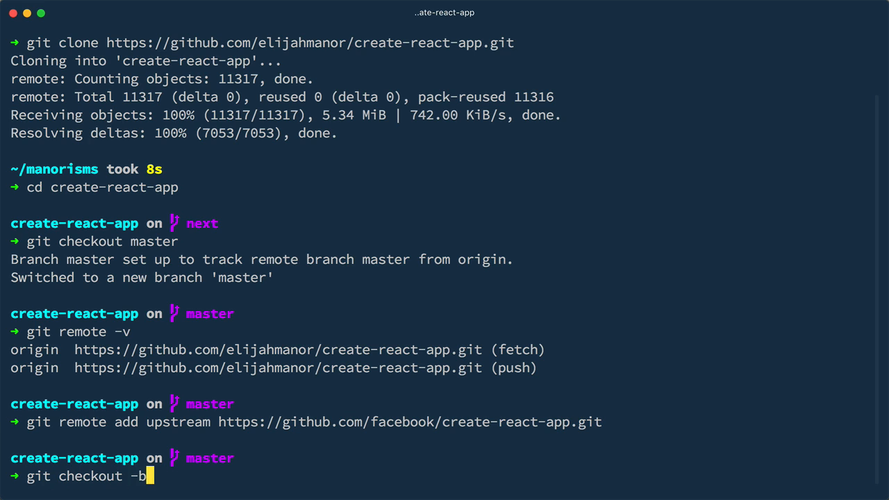
{"action": "type", "text": " custom-react-"}
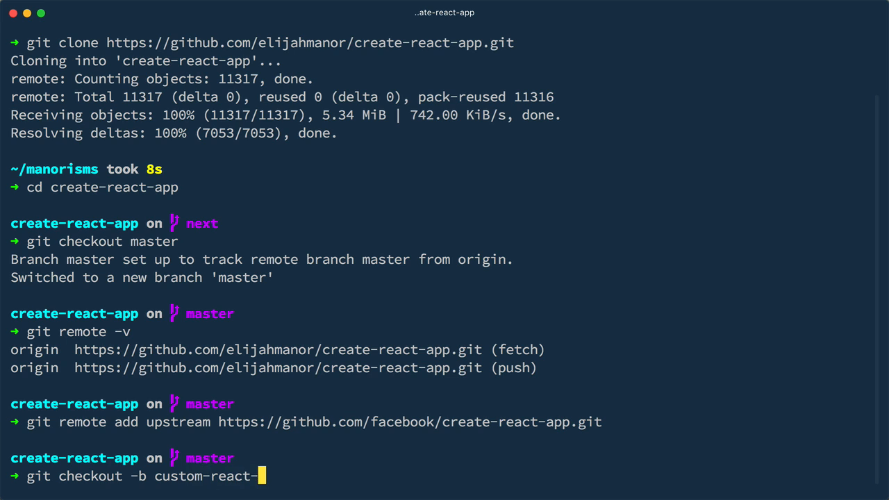
{"action": "type", "text": "scripts"}
{"action": "key", "text": "Return"}
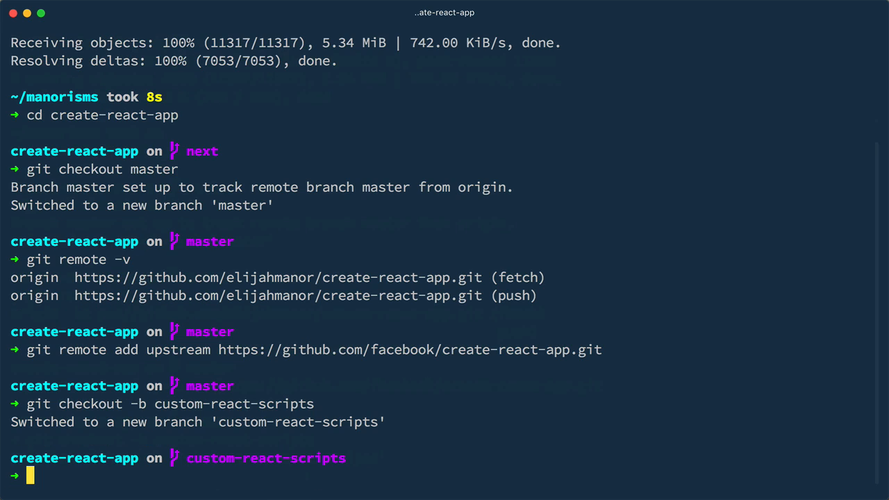
{"action": "type", "text": "git fetch"}
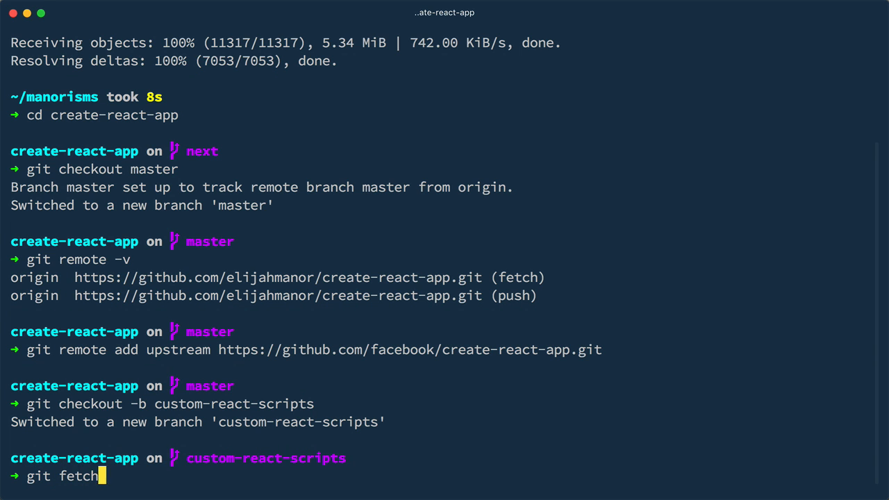
{"action": "type", "text": " upstream"}
Fetch upstream and rebase custom-react-scripts onto upstream/master, already up to date.
{"action": "key", "text": "Return"}
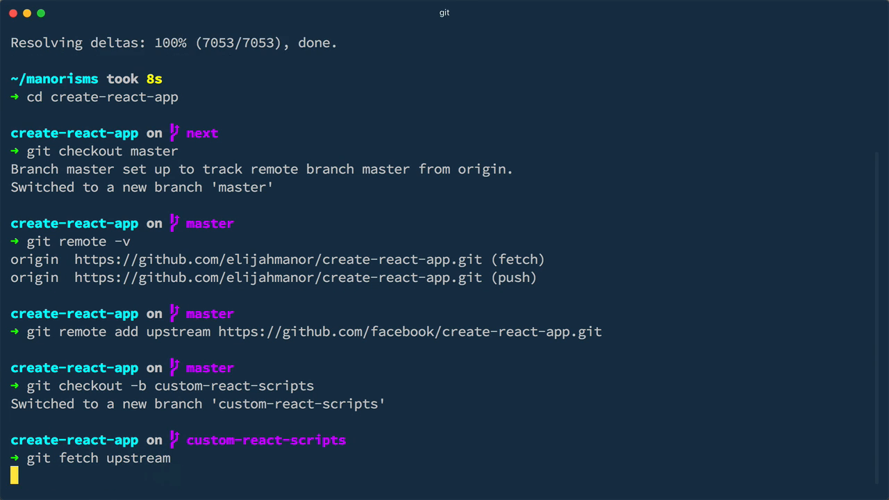
{"action": "type", "text": "git rebase "}
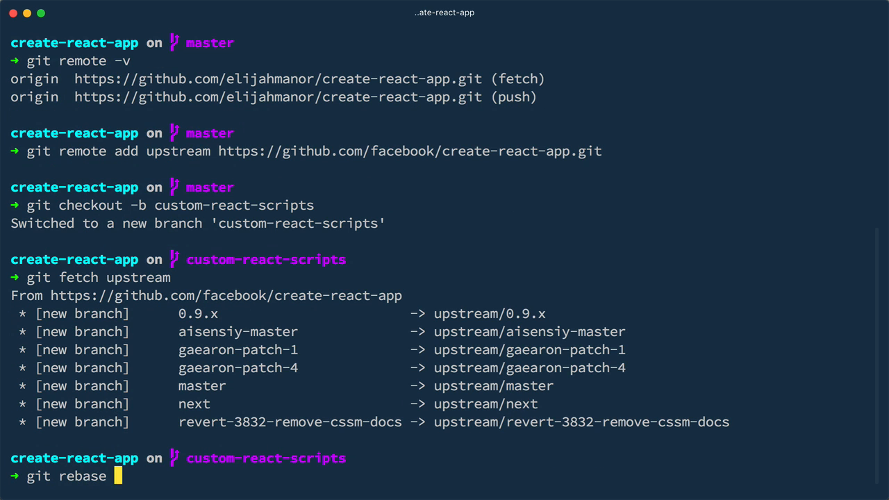
{"action": "type", "text": "upstream/master"}
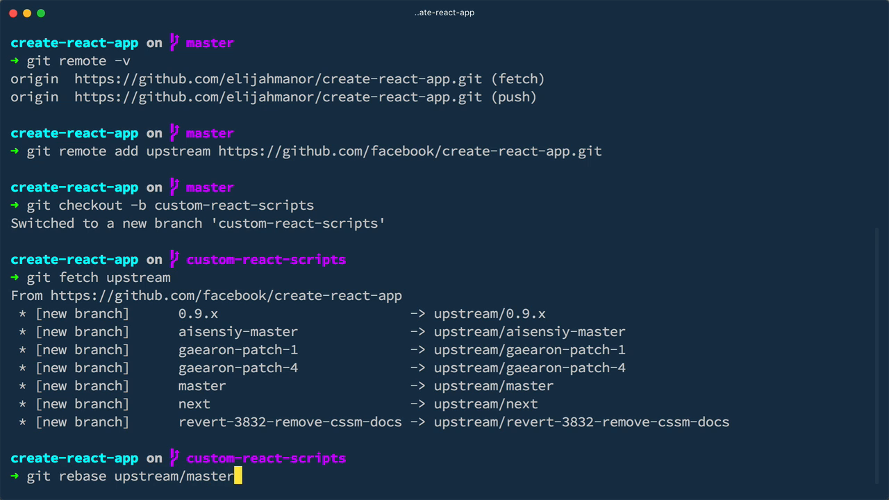
{"action": "key", "text": "Return"}
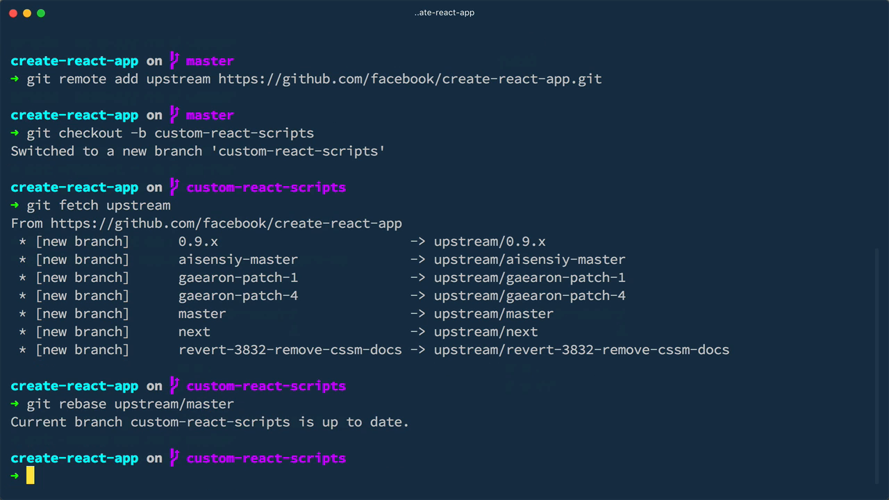
{"action": "type", "text": "ls"}
Navigate into packages/react-scripts and open it in VS Code with code.
{"action": "key", "text": "Return"}
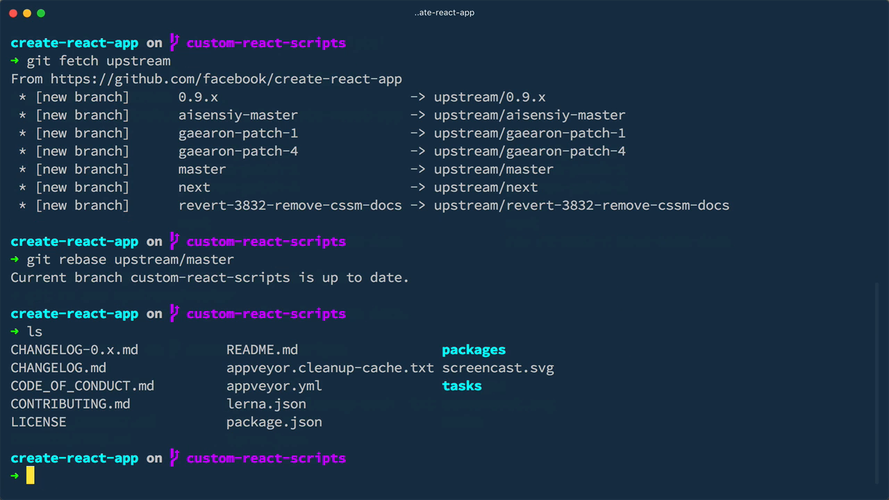
{"action": "type", "text": "cd packages"}
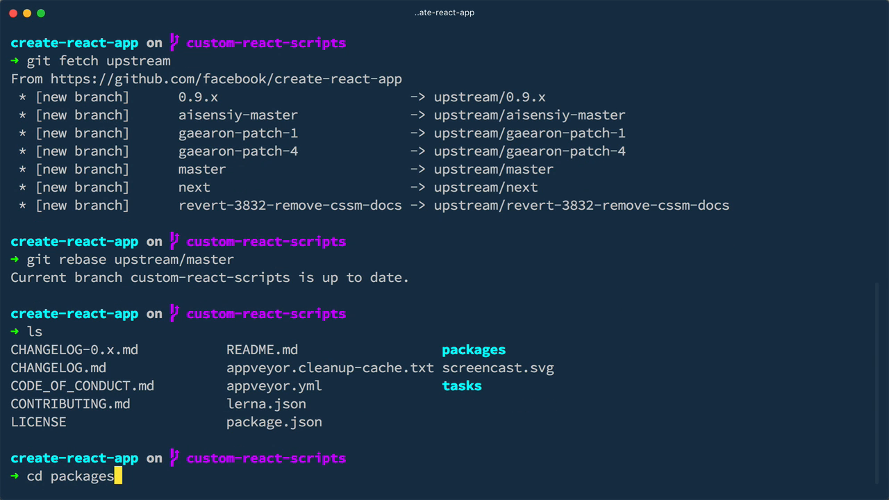
{"action": "key", "text": "Return"}
{"action": "type", "text": "ls"}
{"action": "key", "text": "Return"}
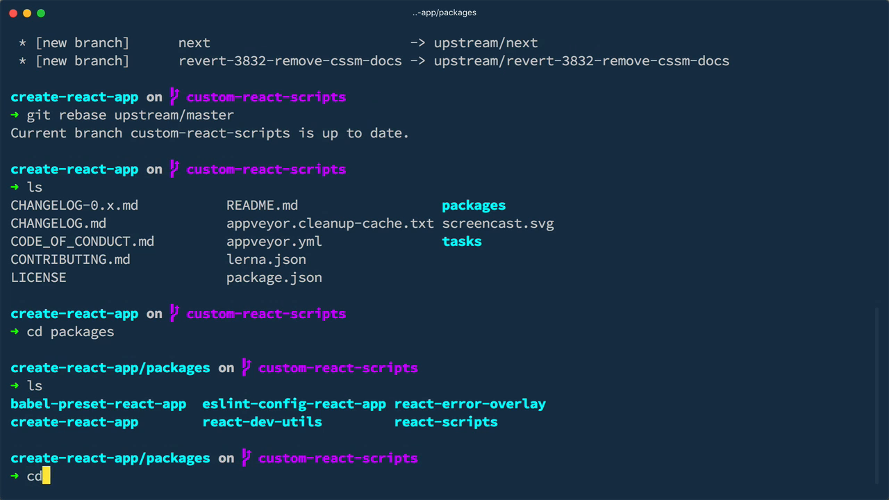
{"action": "type", "text": "react-s"}
{"action": "key", "text": "Tab"}
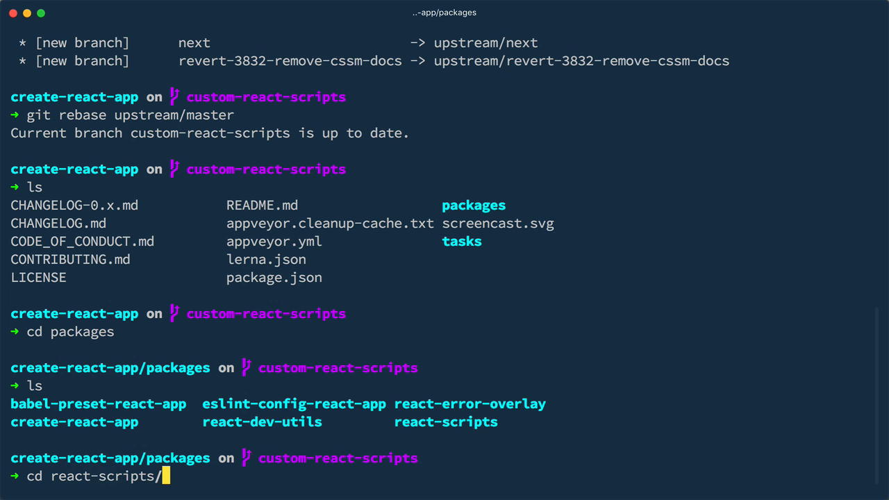
{"action": "key", "text": "Return"}
{"action": "type", "text": "code ."}
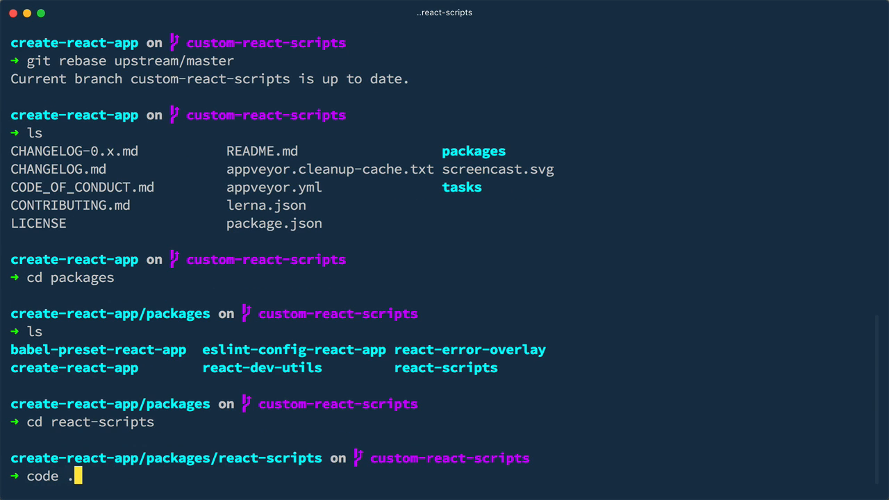
{"action": "key", "text": "Return"}
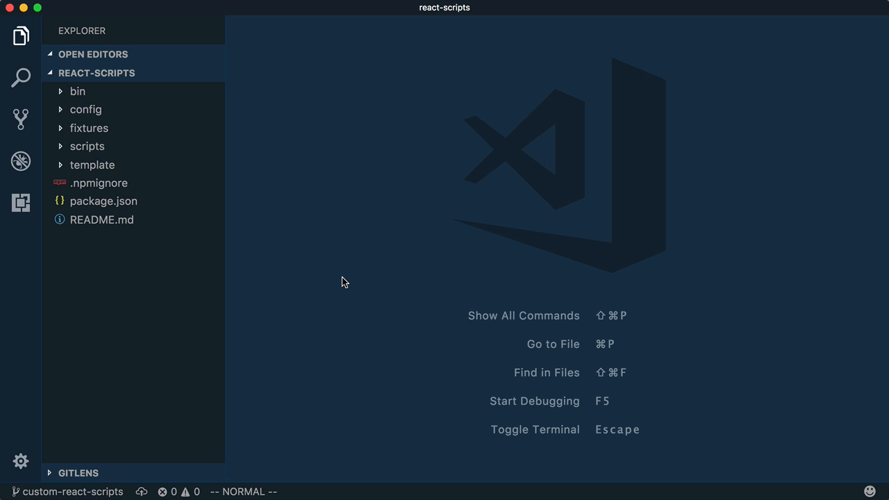
In the integrated terminal run npm i styled-components babel-plugin-styled-components.
{"action": "key", "text": "Escape"}
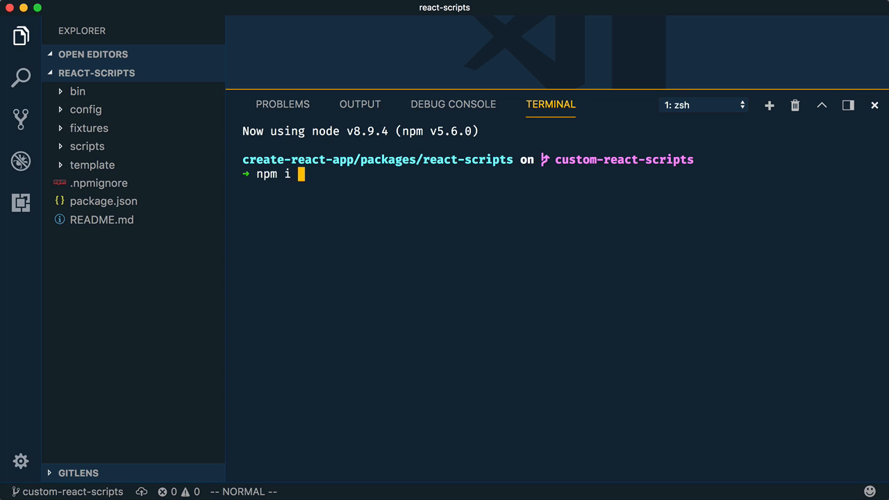
{"action": "type", "text": "styled-components babel-pl"}
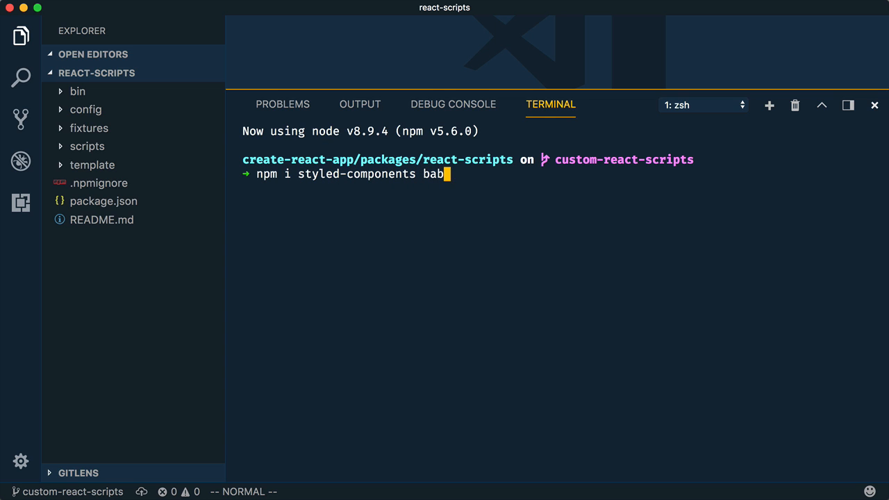
{"action": "type", "text": "ugin-styled-compo"}
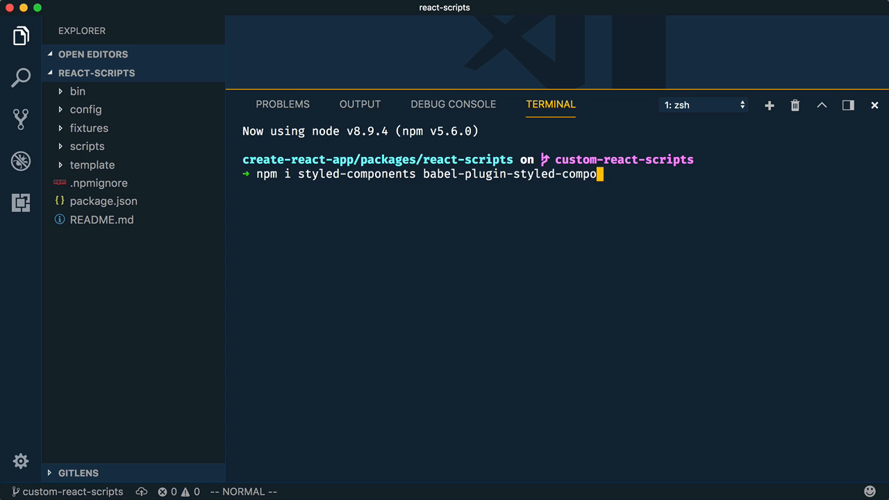
{"action": "type", "text": "nents"}
{"action": "key", "text": "Return"}
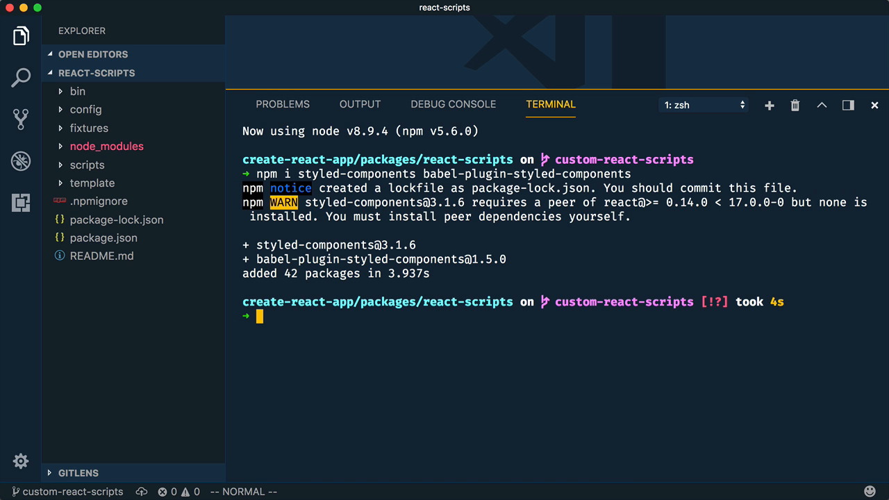
Switch from the terminal to webpack.config.dev.js via Quick Open.
{"action": "key", "text": "ctrl+grave"}
{"action": "key", "text": "super+p"}
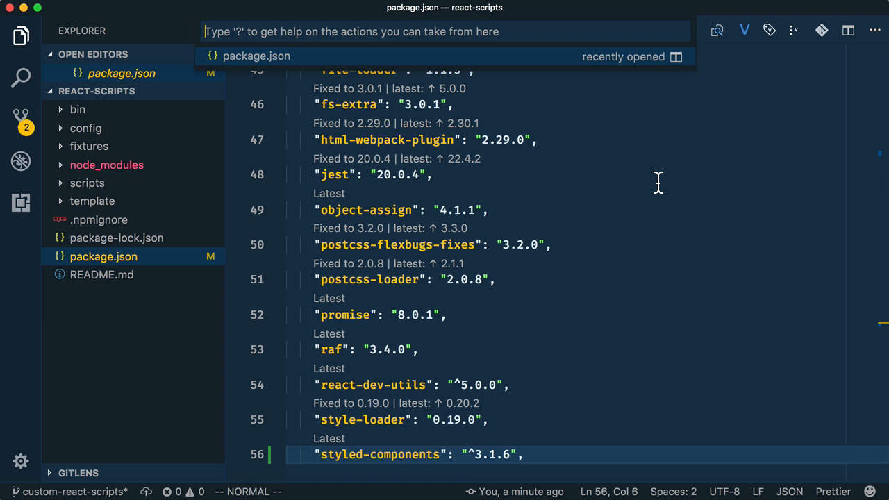
{"action": "type", "text": "web"}
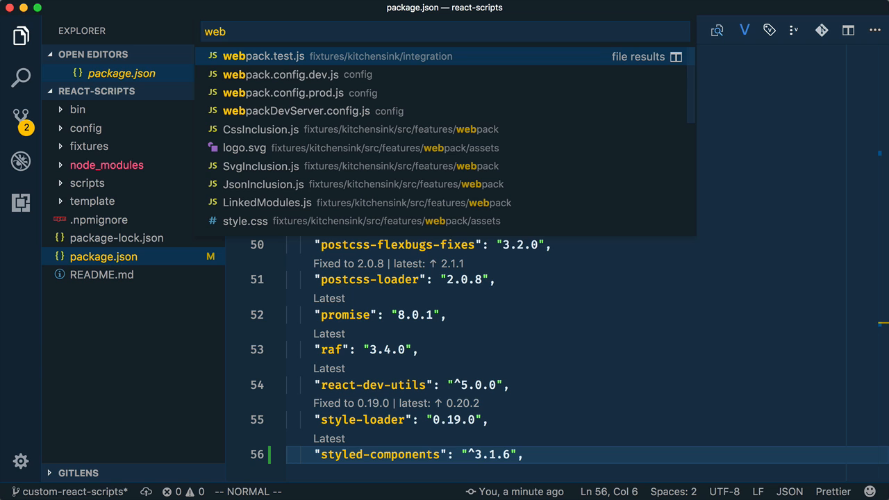
{"action": "key", "text": "Down"}
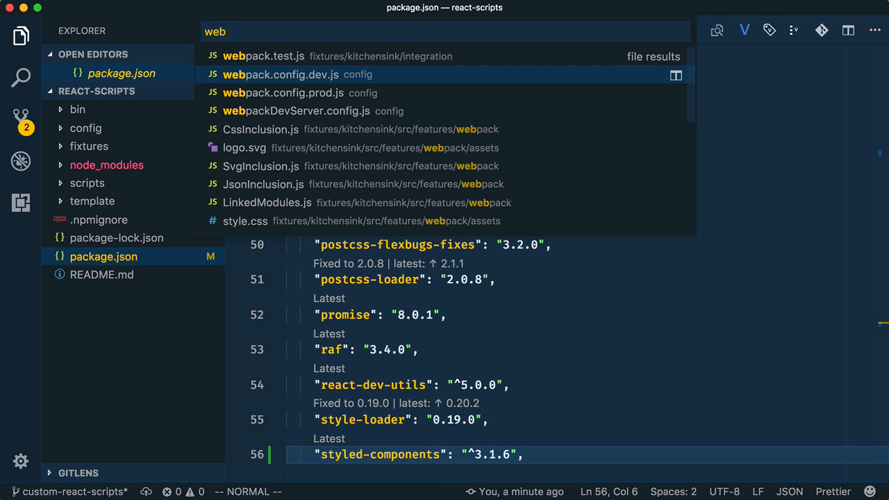
{"action": "key", "text": "Return"}
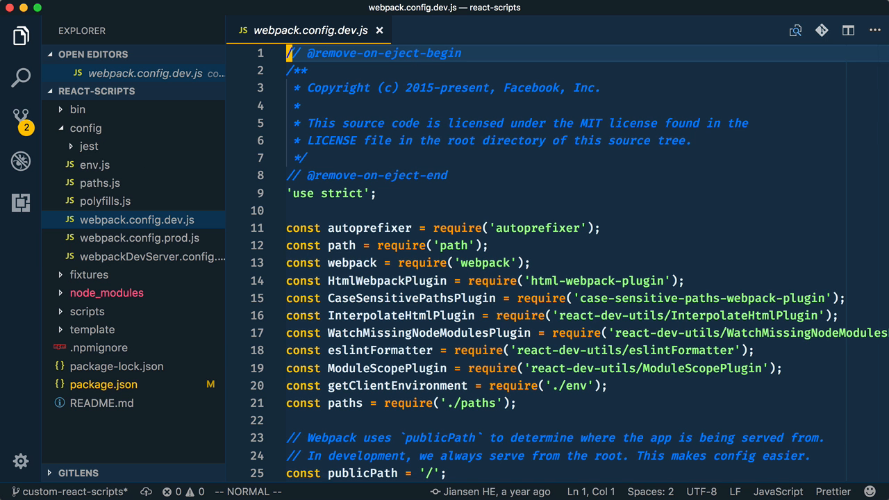
{"action": "type", "text": "babel-loa"}
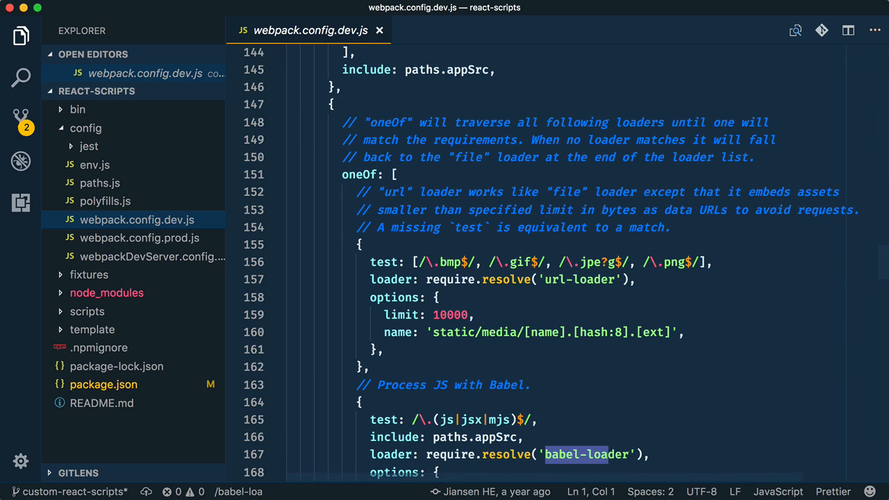
Add plugins: [require.resolve('babel-plugin-styled-components')] to the dev babel-loader options.
{"action": "key", "text": "Return"}
{"action": "key", "text": "j"}
{"action": "key", "text": "j"}
{"action": "key", "text": "j"}
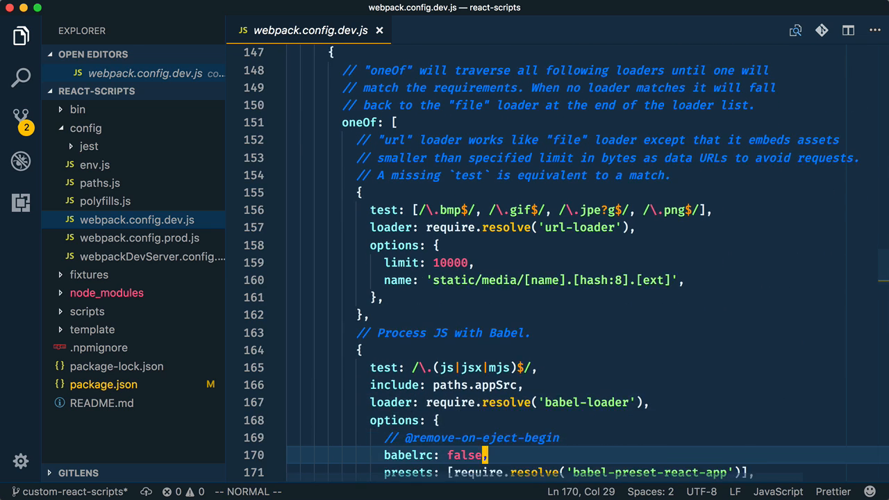
{"action": "key", "text": "j"}
{"action": "key", "text": "j"}
{"action": "key", "text": "j"}
{"action": "key", "text": "shift+o"}
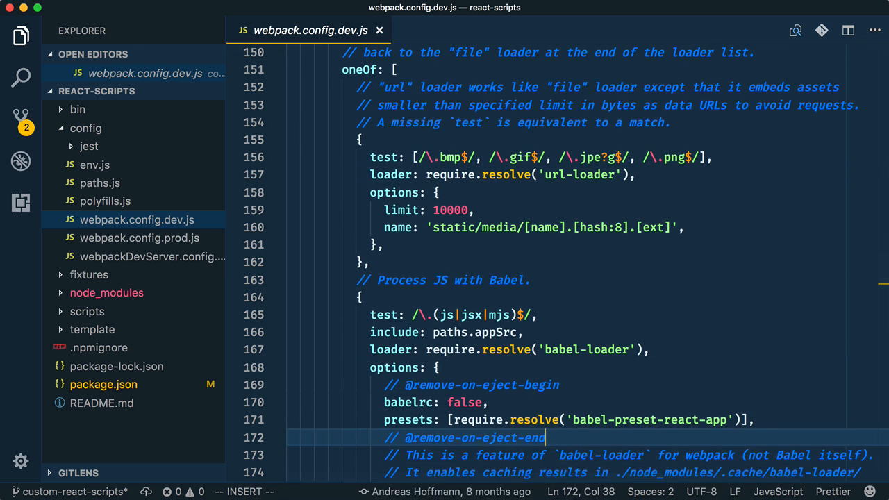
{"action": "type", "text": "ins"}
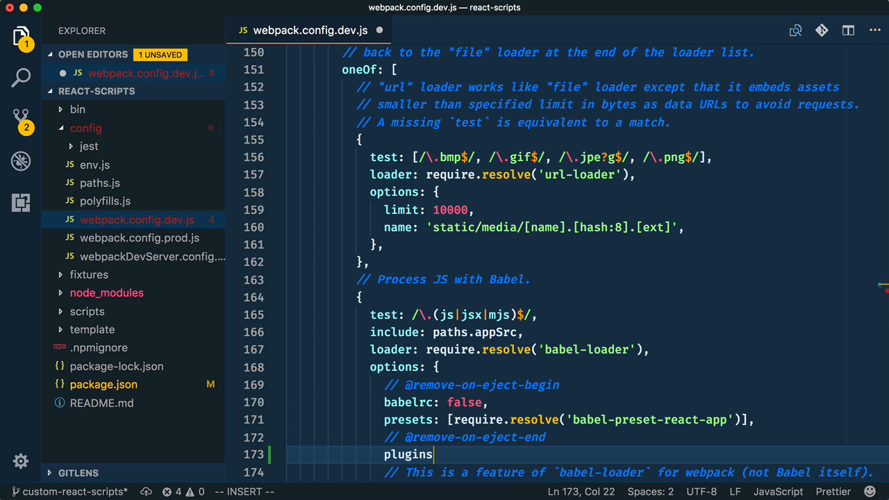
{"action": "type", "text": ": [require.resolve('"}
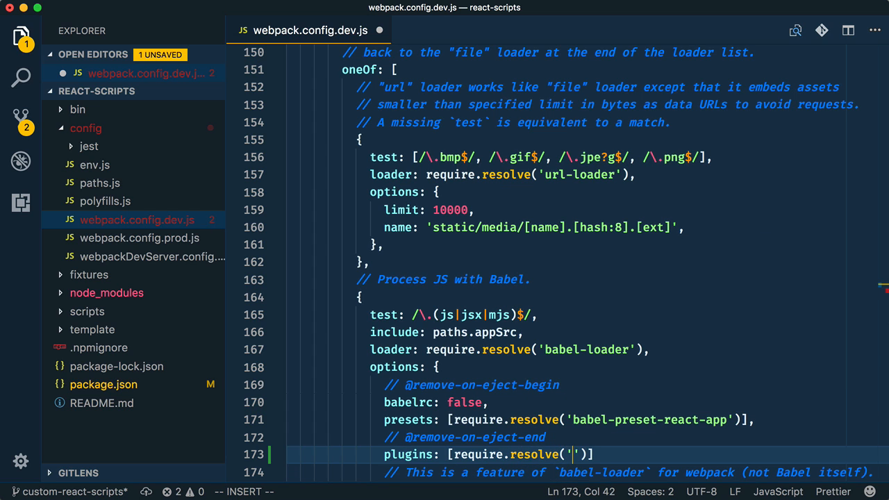
{"action": "type", "text": "babel-plugin-styled-componen"}
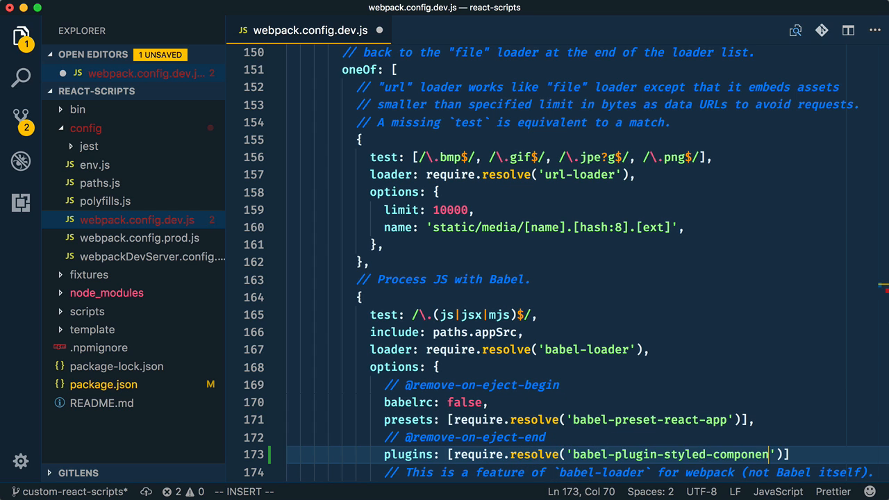
{"action": "type", "text": "ts')],"}
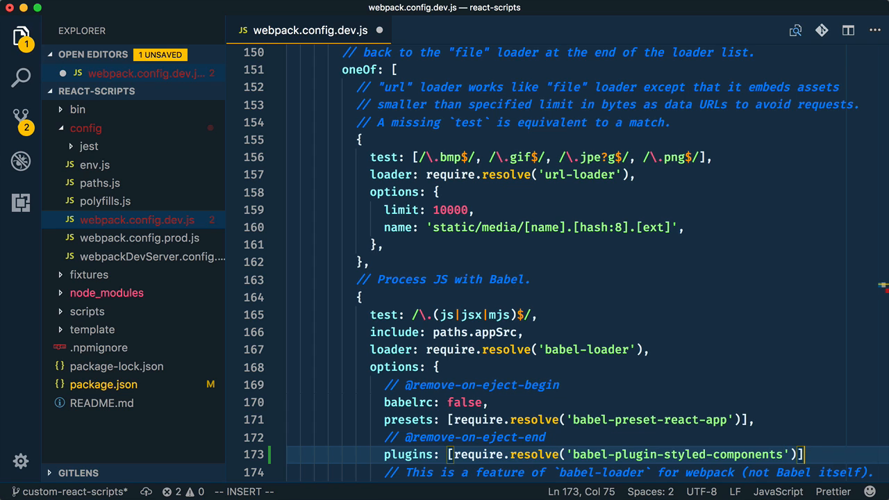
{"action": "key", "text": "Escape"}
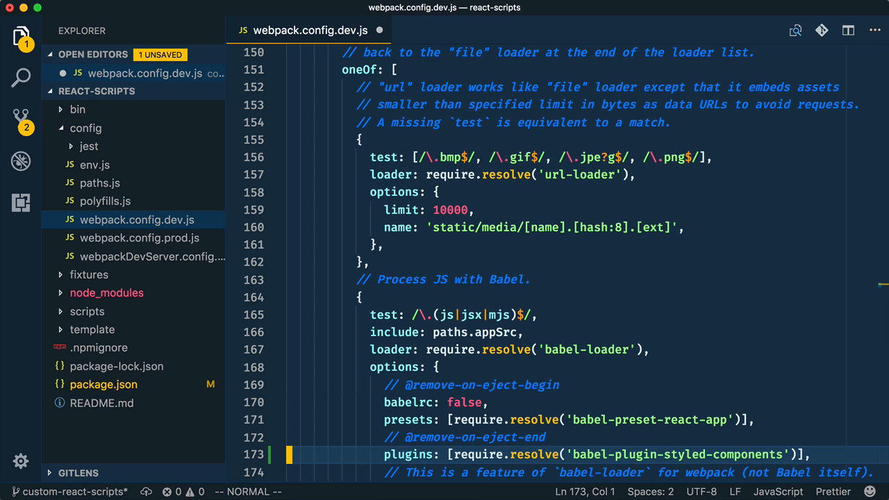
Save the dev config and bring up webpack.config.prod.js.
{"action": "key", "text": "ctrl+s"}
{"action": "key", "text": "ctrl+p"}
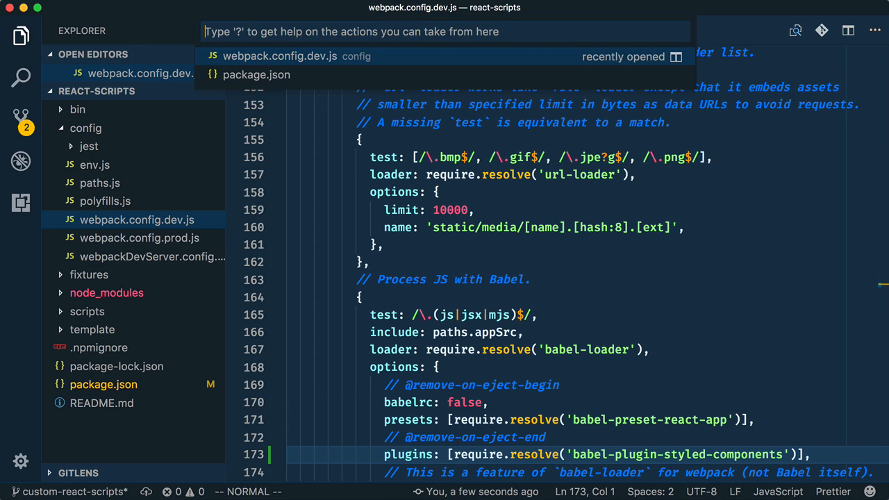
{"action": "type", "text": "webpa"}
{"action": "key", "text": "Down"}
{"action": "key", "text": "Down"}
{"action": "key", "text": "Return"}
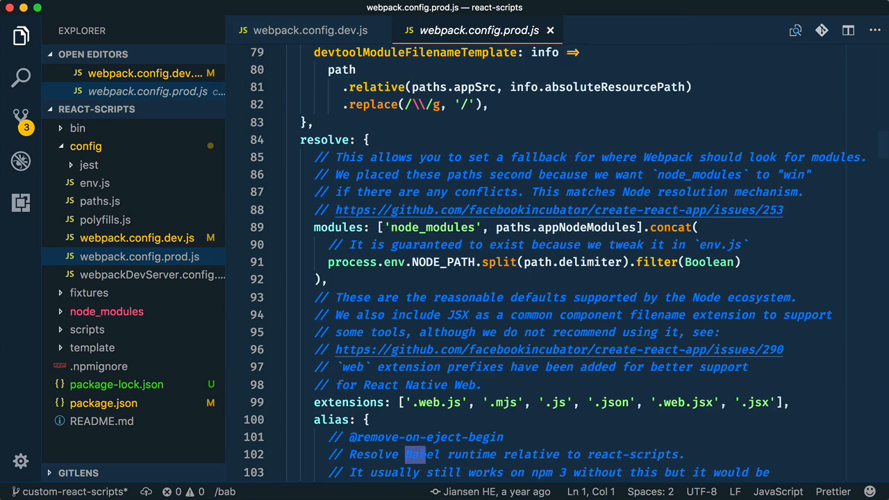
{"action": "type", "text": "/babel"}
Paste the styled-components plugins line above compact: true in the prod babel-loader, then move to package.json's name.
{"action": "key", "text": "Return"}
{"action": "key", "text": "j"}
{"action": "key", "text": "j"}
{"action": "key", "text": "j"}
{"action": "key", "text": "P"}
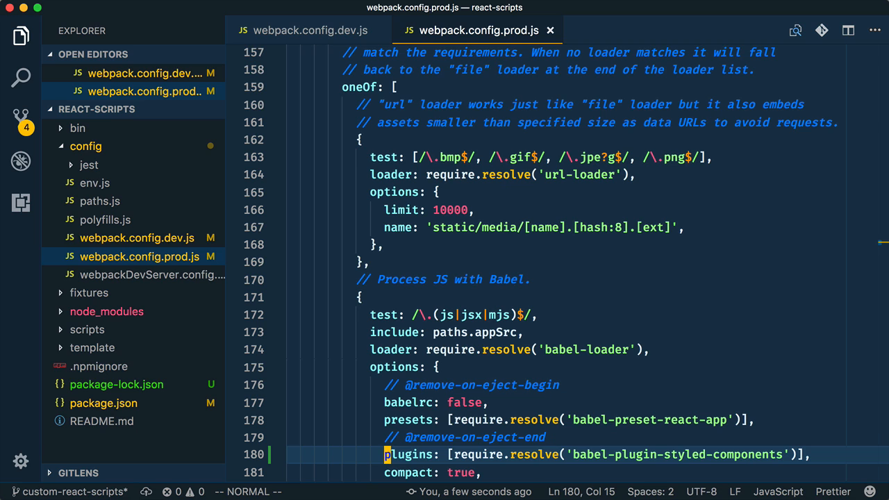
{"action": "key", "text": "super+p"}
{"action": "type", "text": "pac"}
{"action": "key", "text": "Return"}
{"action": "key", "text": "j"}
{"action": "key", "text": "w"}
{"action": "key", "text": "w"}
{"action": "key", "text": "w"}
{"action": "key", "text": "w"}
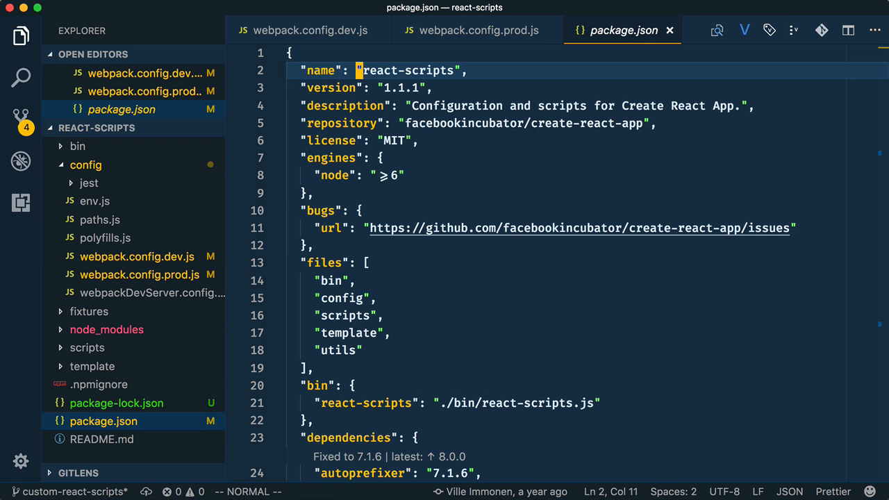
{"action": "type", "text": "wi@manori"}
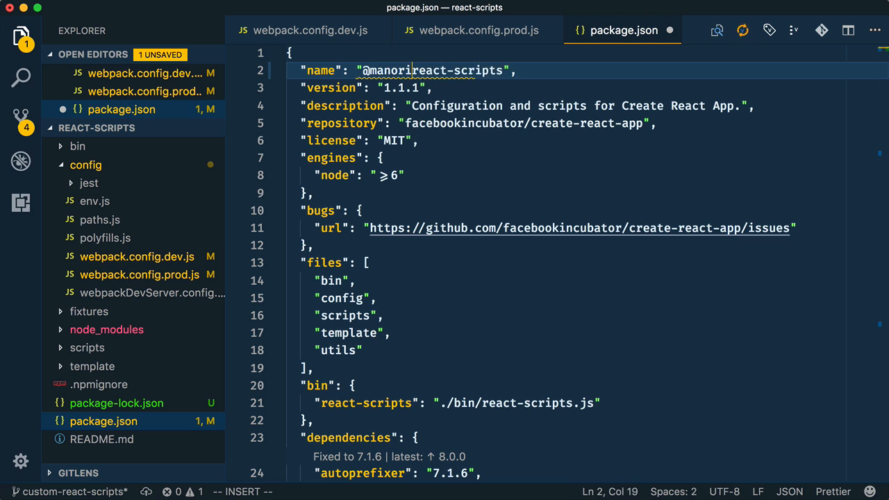
{"action": "type", "text": "sms/"}
{"action": "key", "text": "Escape"}
{"action": "key", "text": "j"}
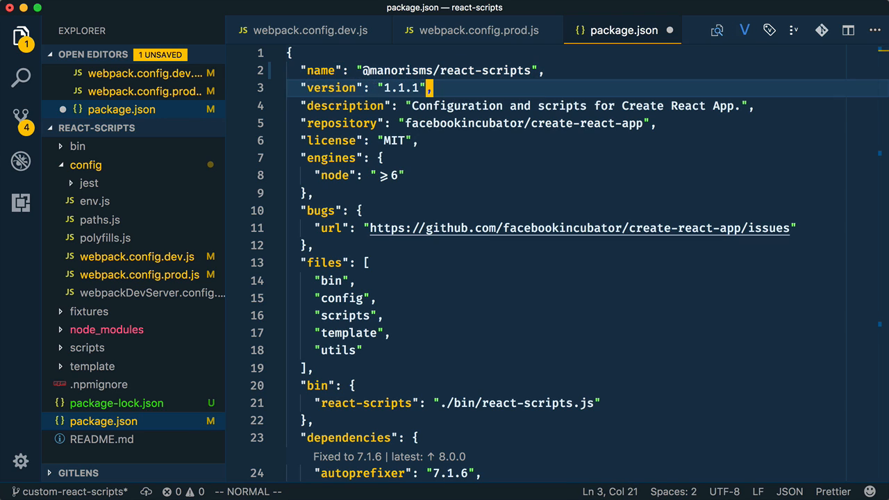
{"action": "key", "text": "j"}
{"action": "key", "text": "j"}
{"action": "type", "text": "cwelijah"}
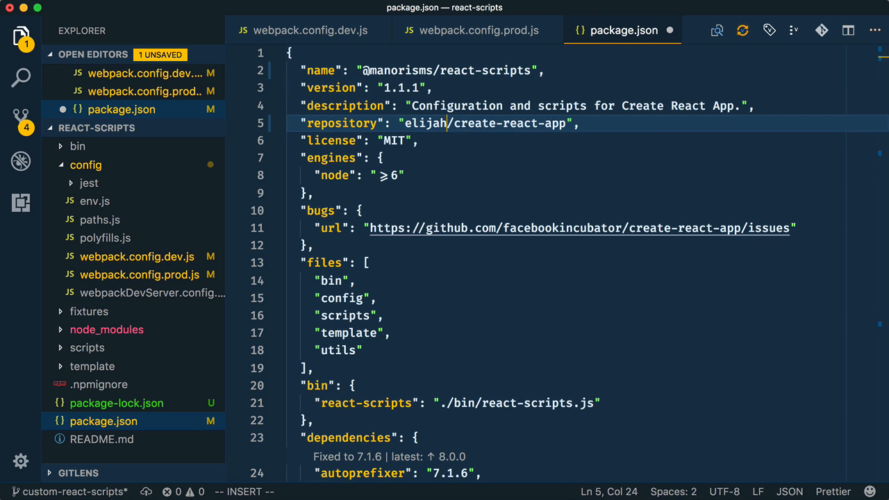
{"action": "type", "text": "manor"}
{"action": "key", "text": "Escape"}
{"action": "key", "text": "j"}
{"action": "key", "text": "j"}
{"action": "key", "text": "j"}
{"action": "key", "text": "j"}
{"action": "key", "text": "j"}
{"action": "key", "text": "j"}
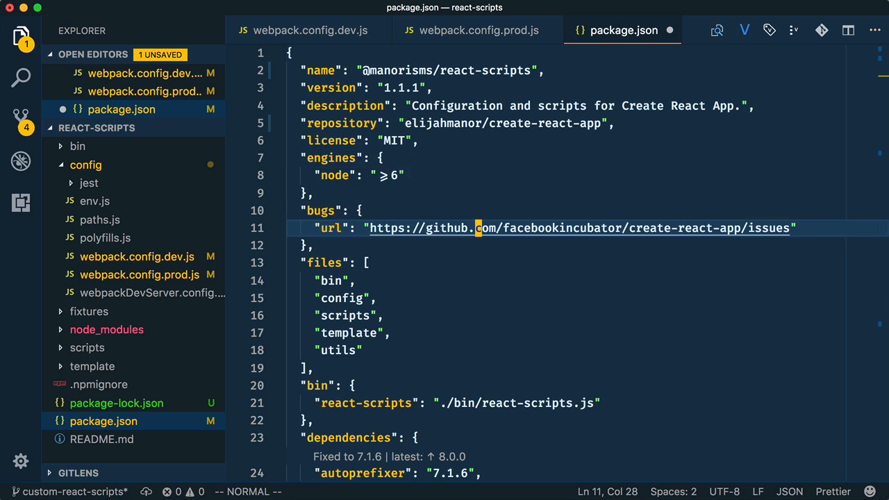
{"action": "key", "text": "w"}
{"action": "key", "text": "w"}
{"action": "type", "text": "cwelijahmanor"}
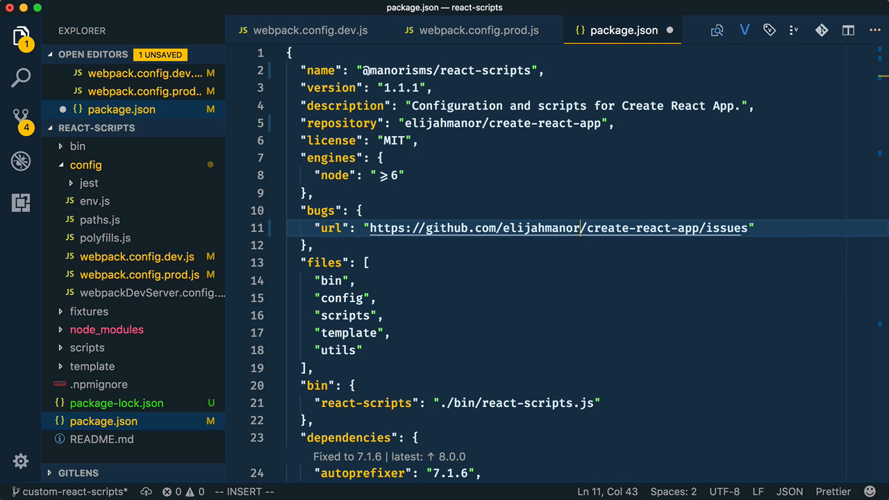
{"action": "key", "text": "super+s"}
Jump to line 3 and bump the version from 1.1.1 to 1.1.2.
{"action": "key", "text": "Escape"}
{"action": "type", "text": ":3"}
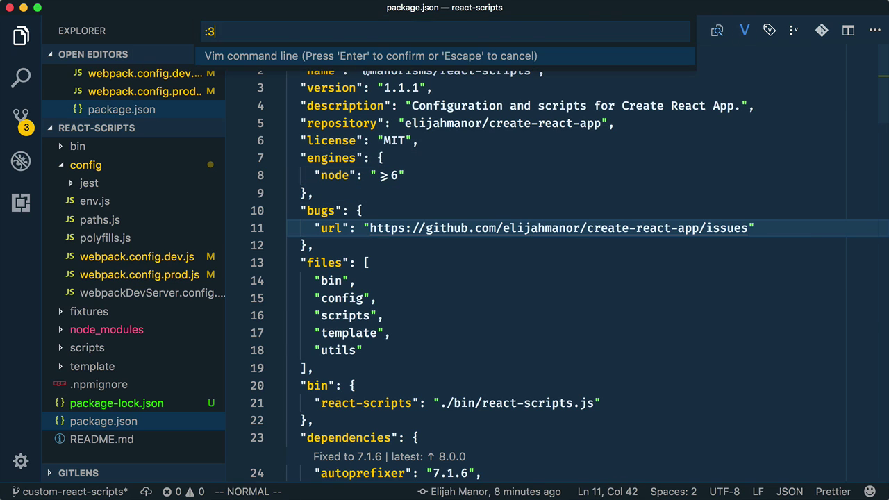
{"action": "key", "text": "Return"}
{"action": "key", "text": "A"}
{"action": "key", "text": "Left"}
{"action": "key", "text": "Left"}
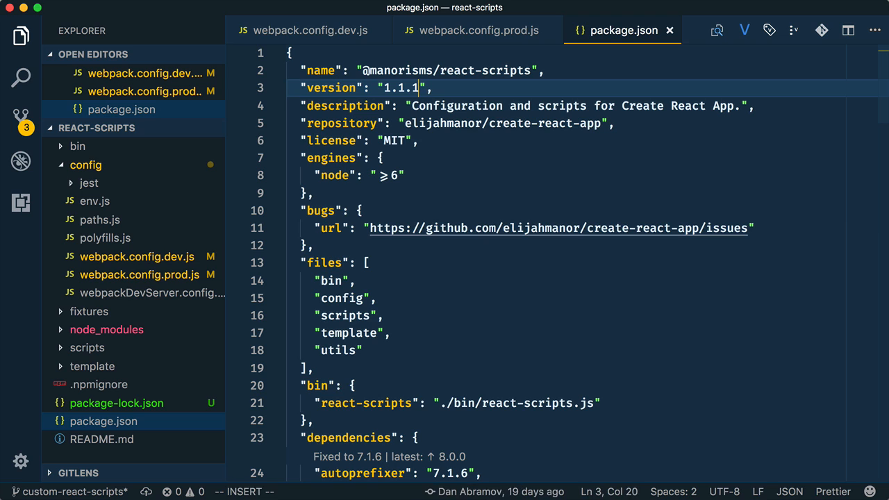
{"action": "key", "text": "BackSpace"}
{"action": "type", "text": "2"}
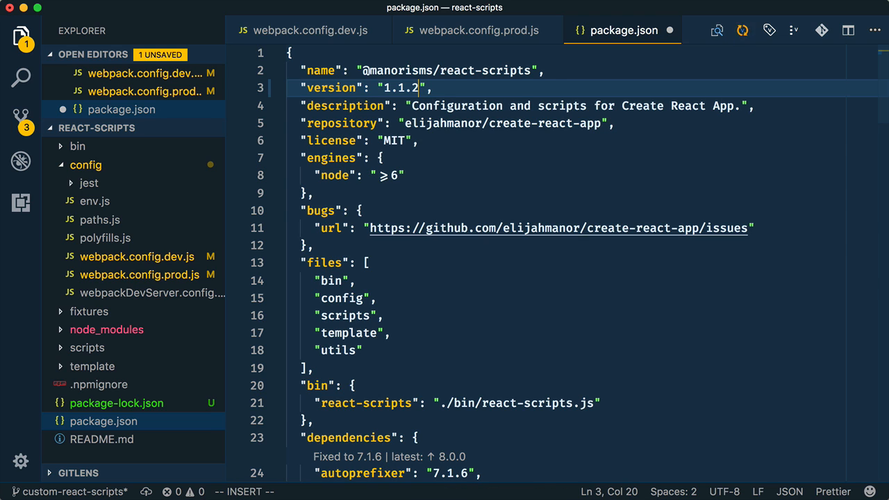
{"action": "type", "text": "git commit -am \"Update"}
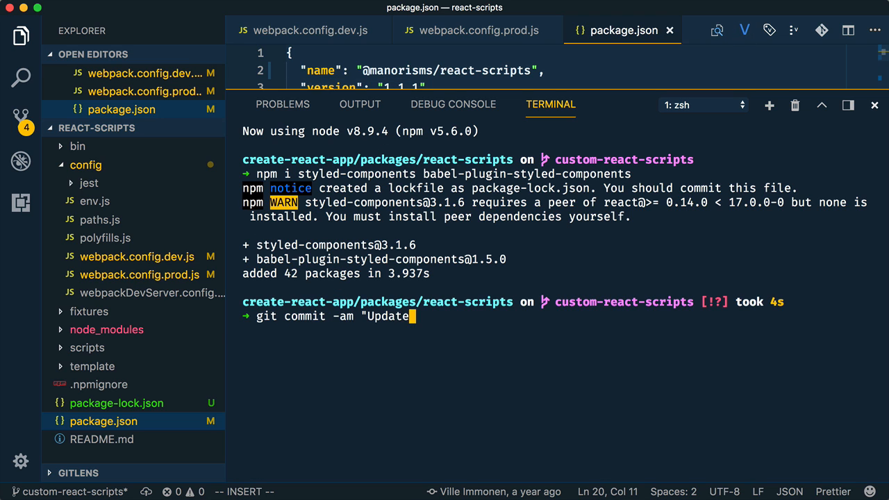
{"action": "type", "text": " include styled-components"}
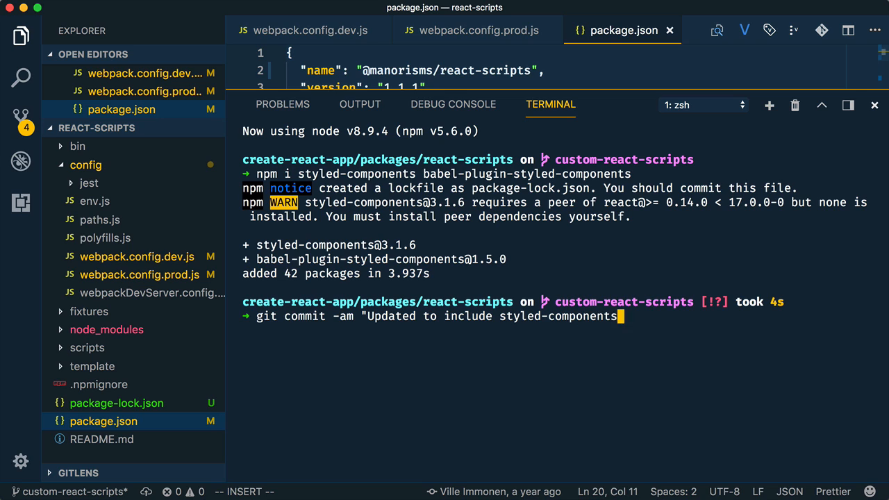
{"action": "type", "text": " babel plugin\""}
Commit the changes as "Updated to include styled-components babel plugin".
{"action": "key", "text": "Return"}
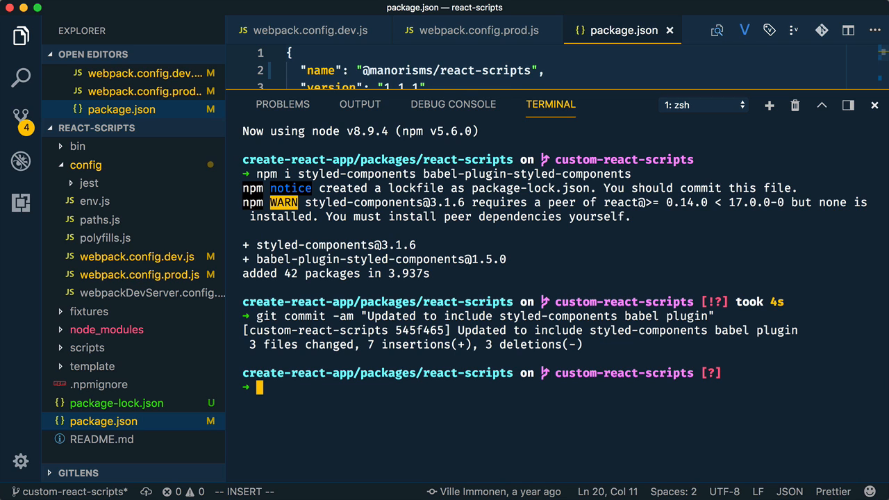
In the react-styled-components project, npm link the local react-scripts package and verify with npx link-status -s -p.
{"action": "key", "text": "super+Tab"}
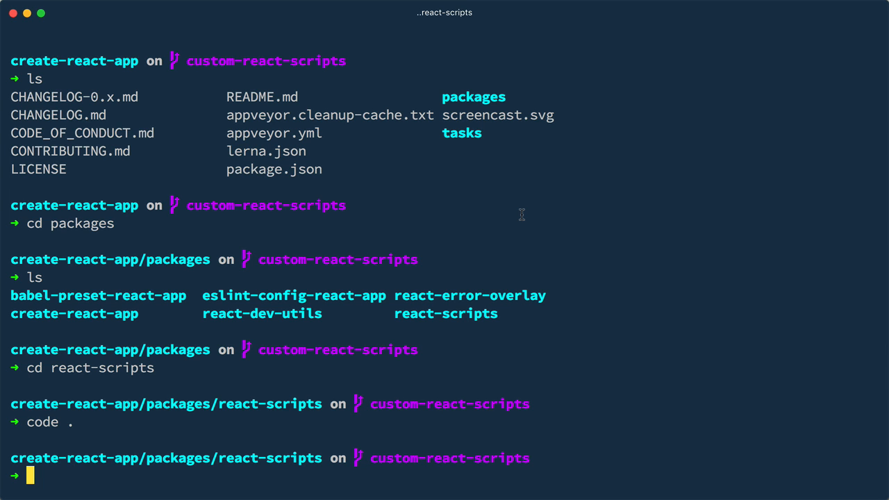
{"action": "type", "text": "z react-st"}
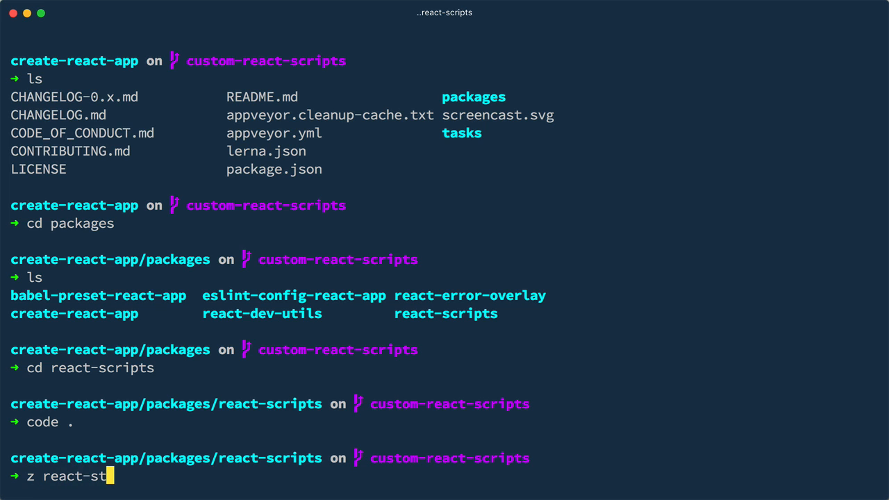
{"action": "type", "text": "yled"}
{"action": "key", "text": "Return"}
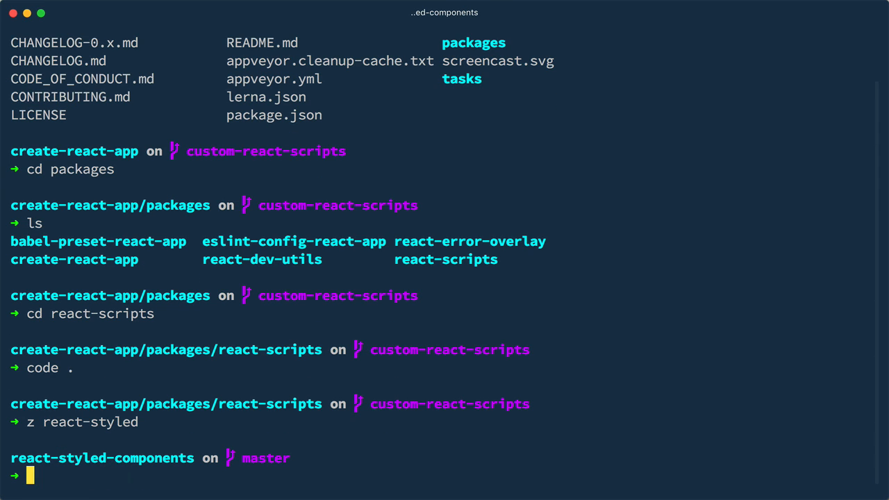
{"action": "type", "text": "npm link ../create-rea"}
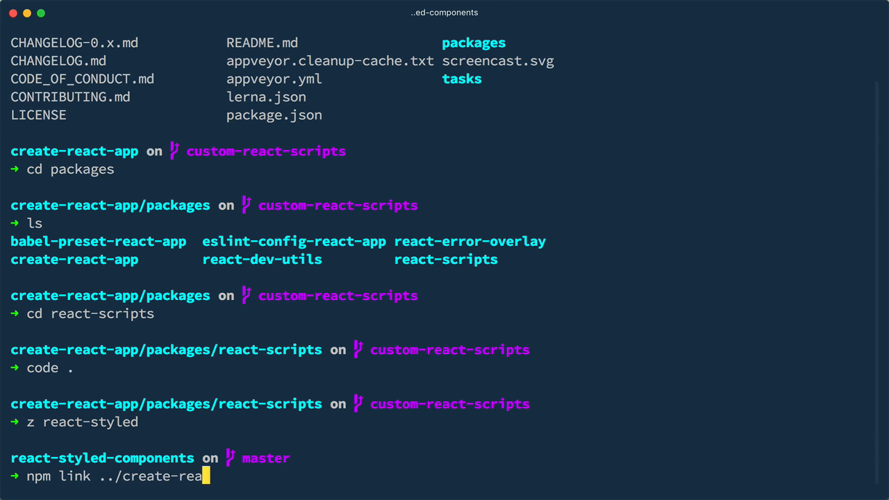
{"action": "type", "text": "ct-app/packages/react-scripts"}
{"action": "key", "text": "Return"}
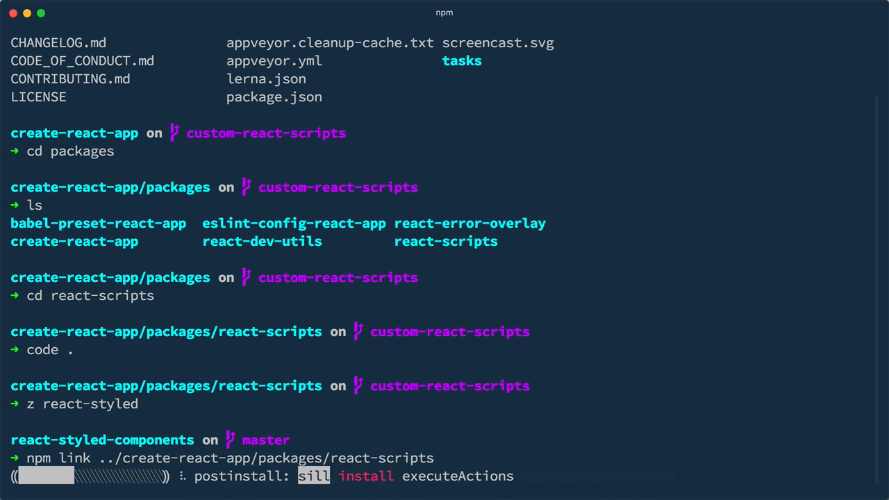
{"action": "type", "text": "lin"}
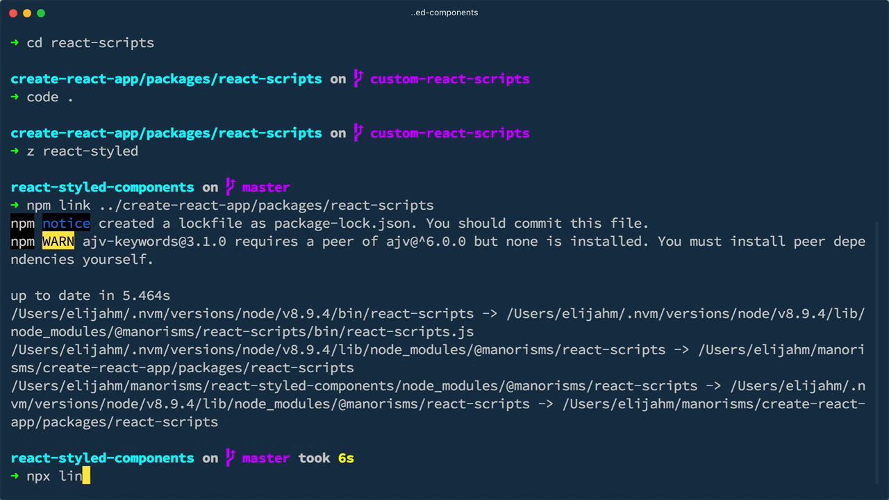
{"action": "type", "text": "k-status -"}
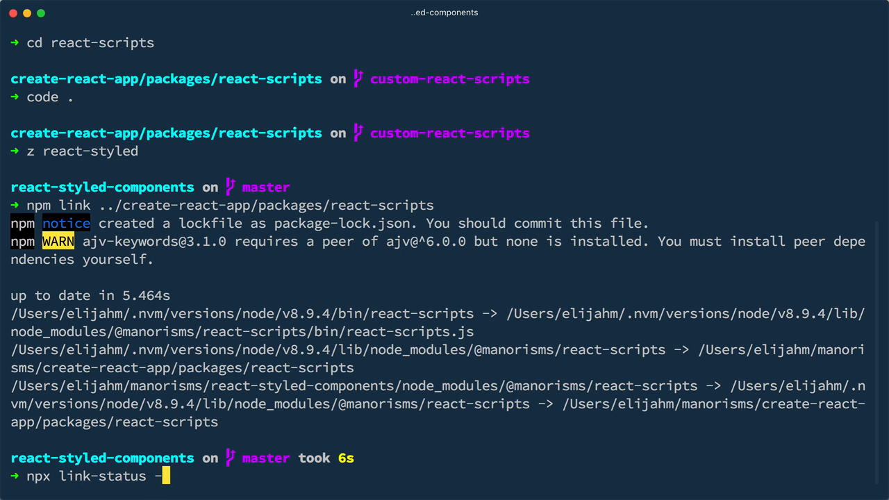
{"action": "type", "text": "s -p"}
{"action": "key", "text": "Return"}
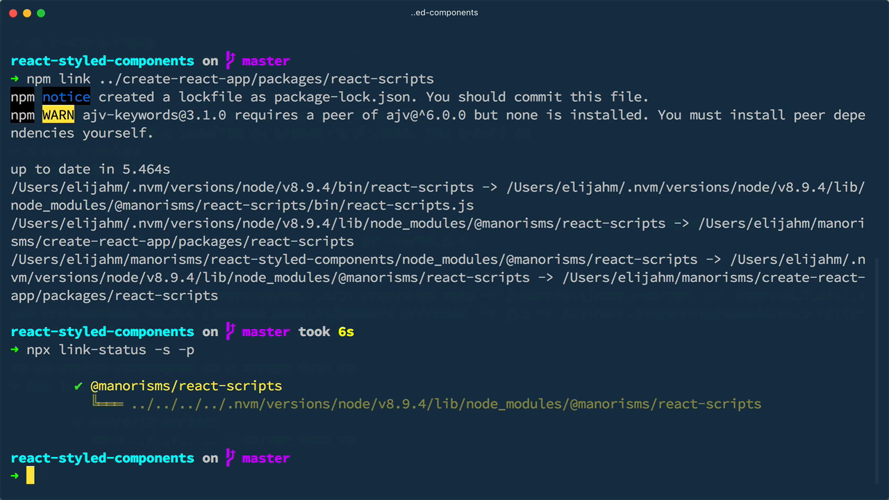
{"action": "type", "text": "npm start"}
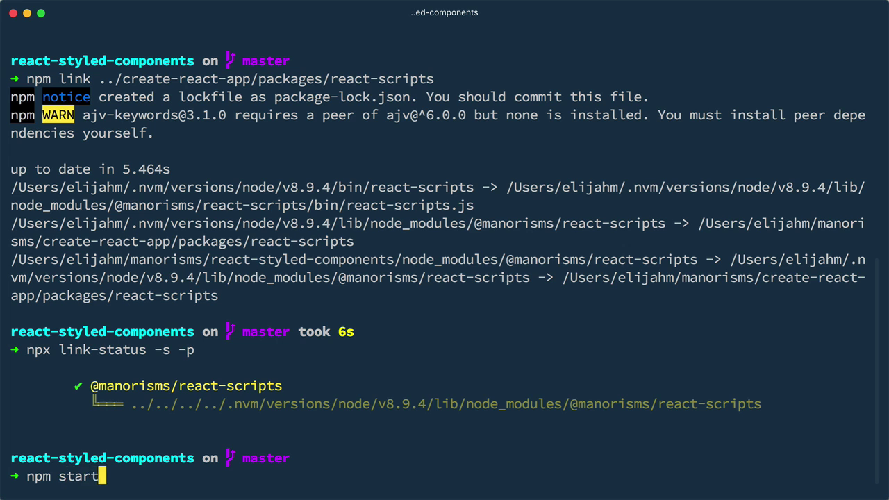
Run npm start and expand the Appstyle__Header div in Chrome DevTools to inspect its children.
{"action": "key", "text": "Return"}
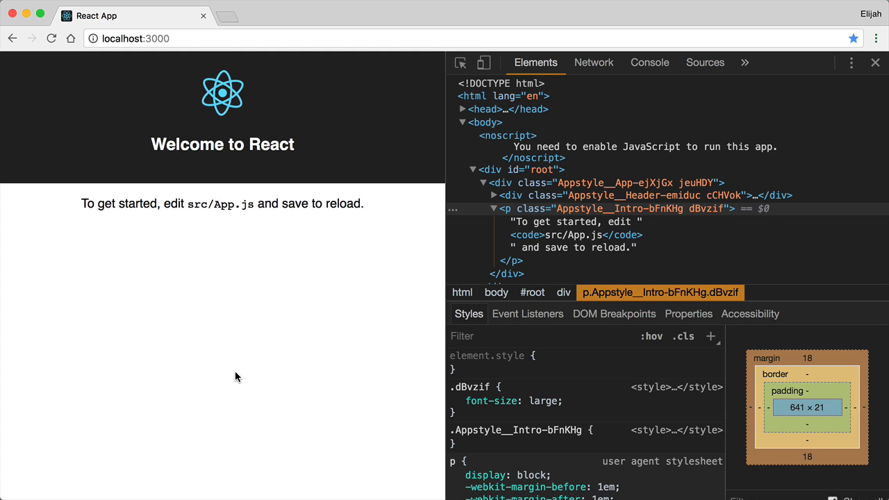
{"action": "left_click", "coordinate": [494, 195]}
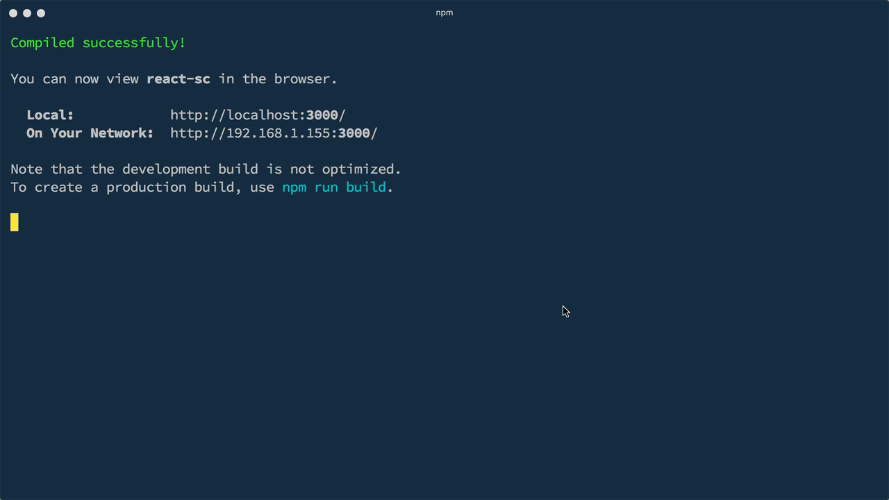
Stop the dev server, go to the react-scripts package folder and log in to npm as manorisms.
{"action": "key", "text": "ctrl+c"}
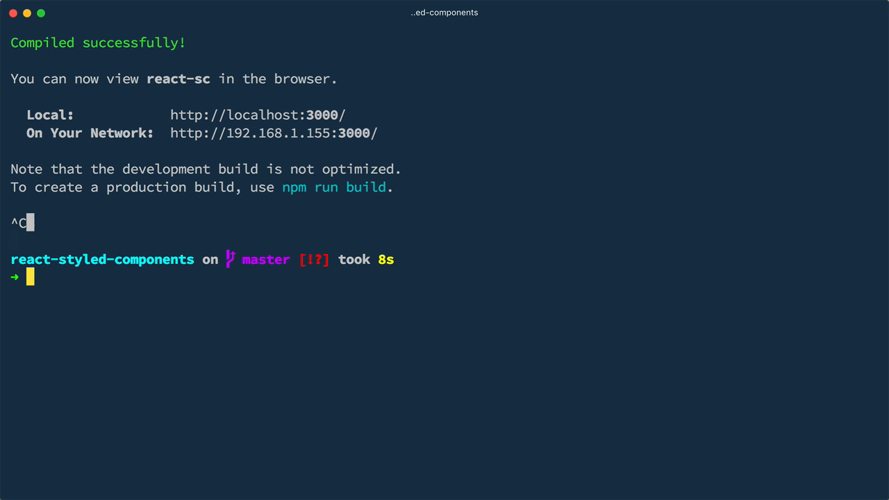
{"action": "type", "text": "z create-react"}
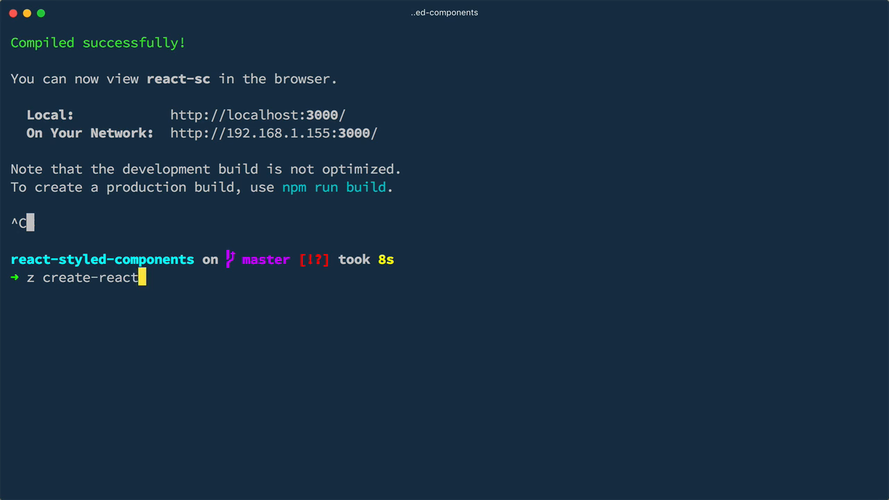
{"action": "key", "text": "Return"}
{"action": "type", "text": "npm login"}
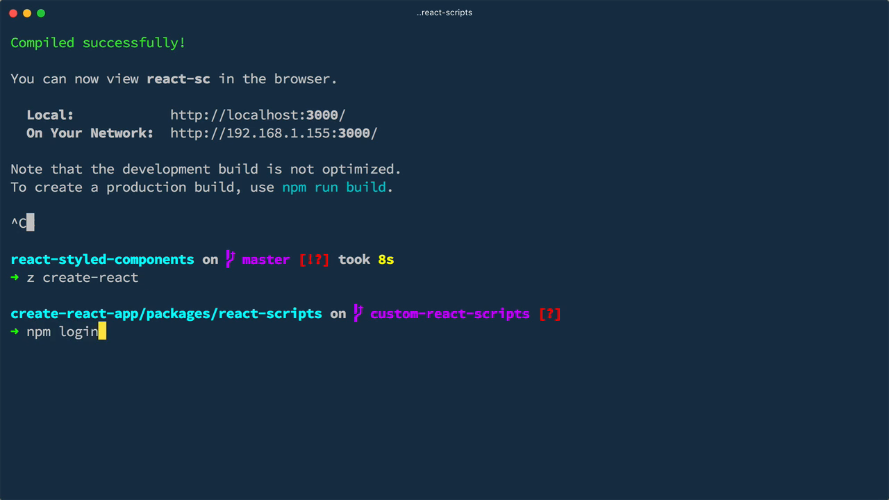
{"action": "key", "text": "Return"}
{"action": "type", "text": "manorisms"}
{"action": "key", "text": "Return"}
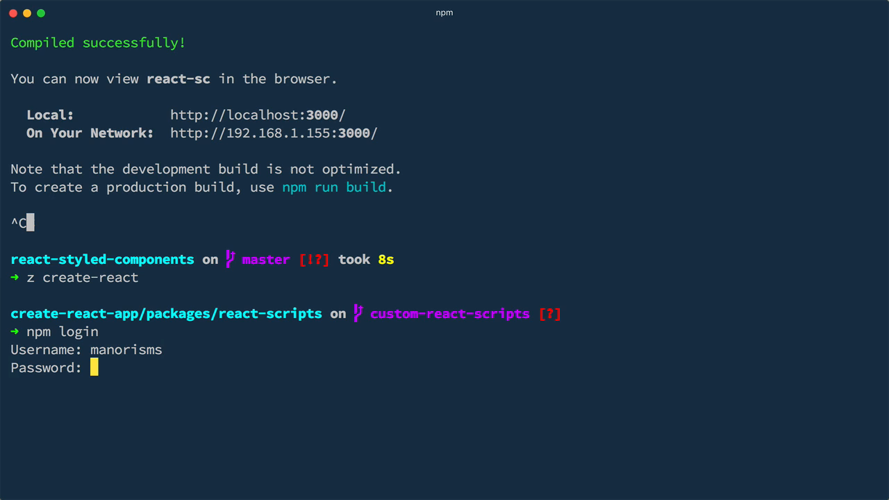
{"action": "key", "text": "Return"}
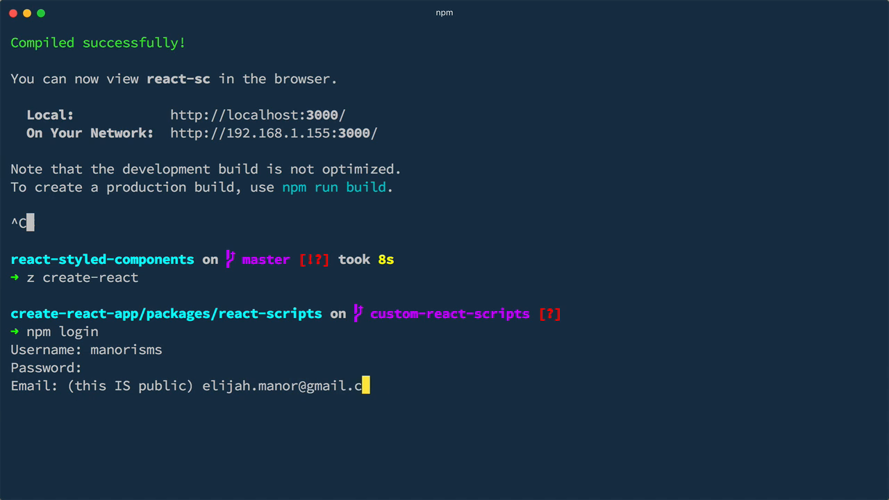
{"action": "key", "text": "Return"}
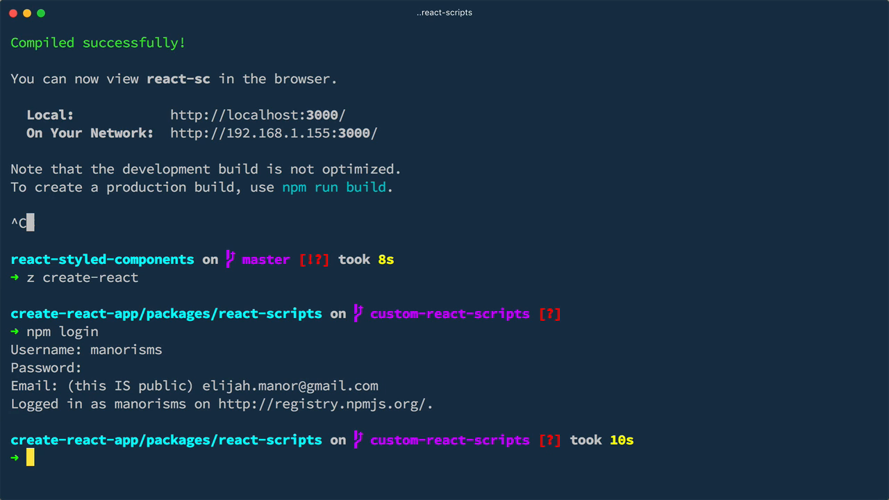
{"action": "type", "text": "npm "}
{"action": "type", "text": "publish --a"}
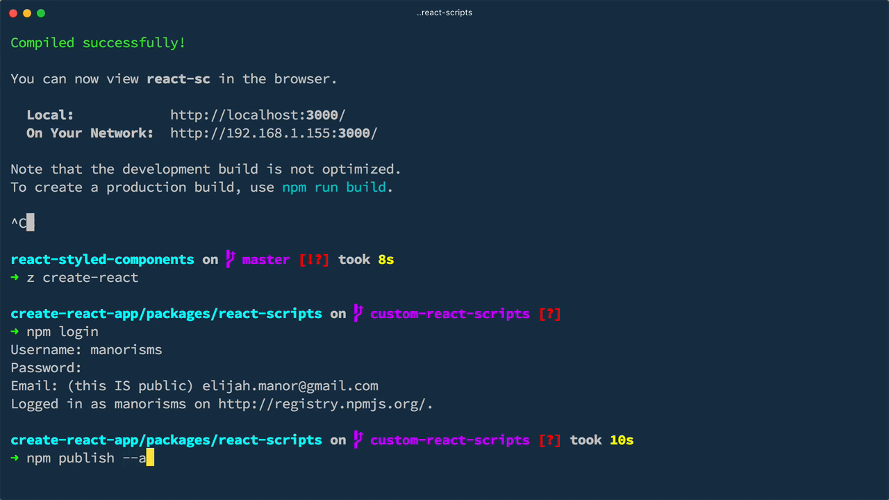
{"action": "type", "text": "ccess public"}
{"action": "key", "text": "Return"}
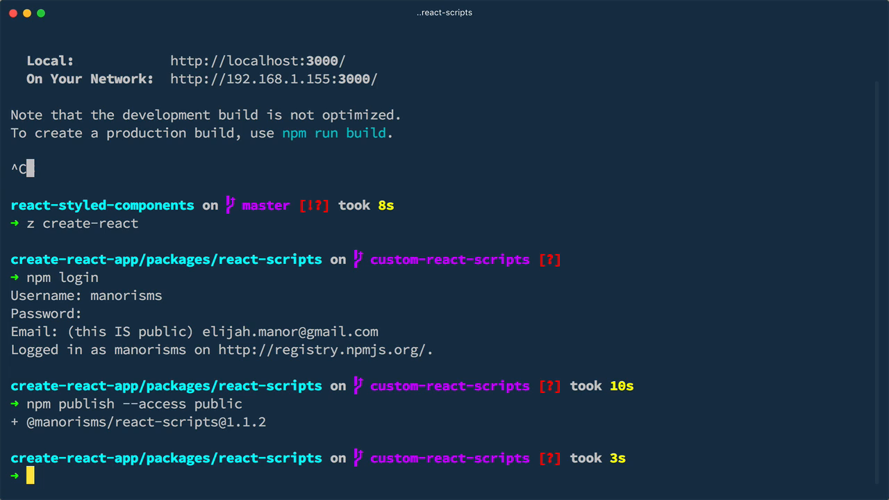
{"action": "key", "text": "ctrl+l"}
{"action": "type", "text": "cd ~/"}
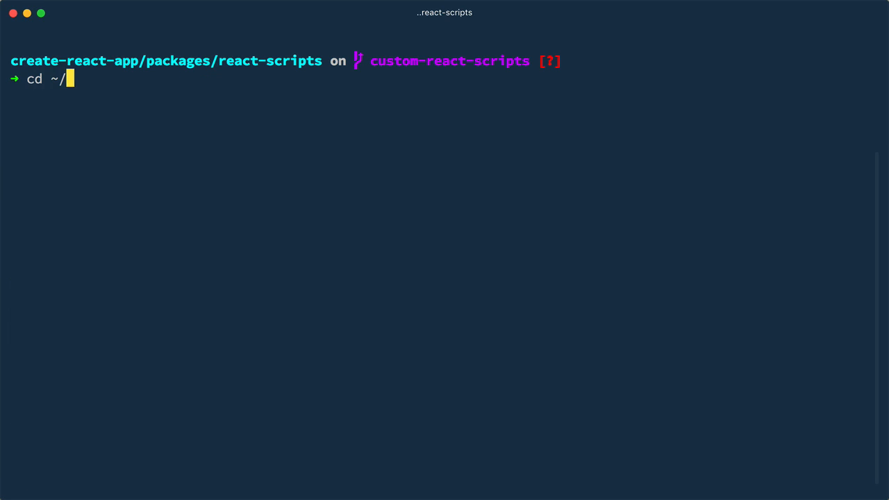
{"action": "type", "text": "manorisms"}
{"action": "key", "text": "Return"}
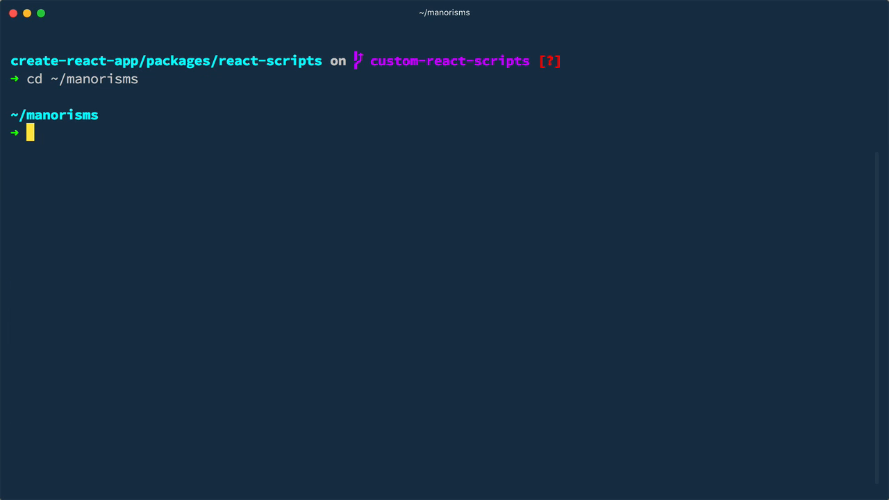
{"action": "type", "text": "reate-rea"}
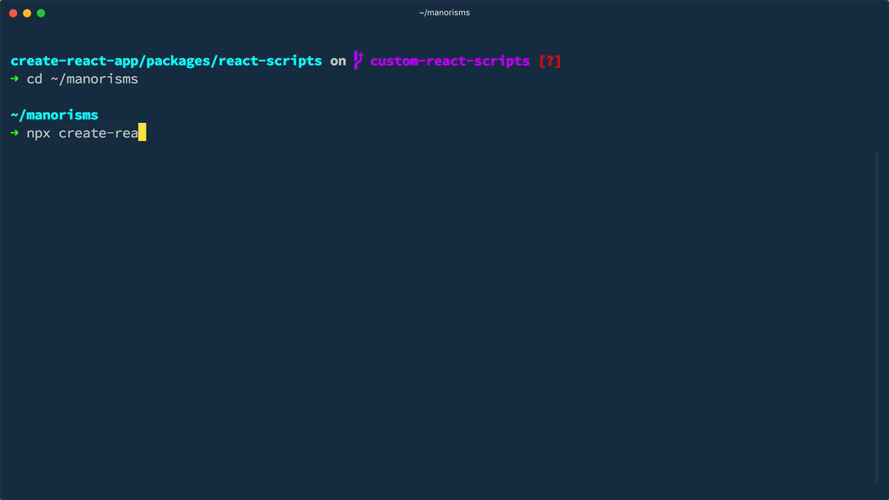
{"action": "type", "text": "ct-app pla"}
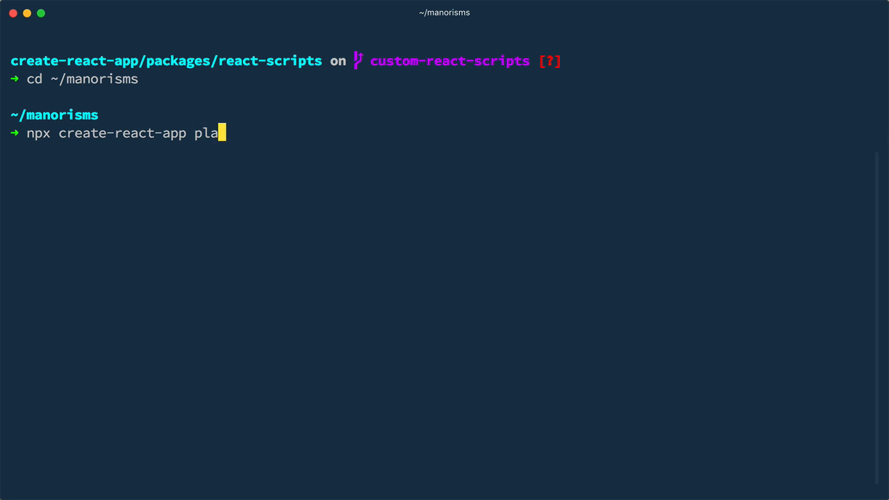
{"action": "type", "text": "yground --s"}
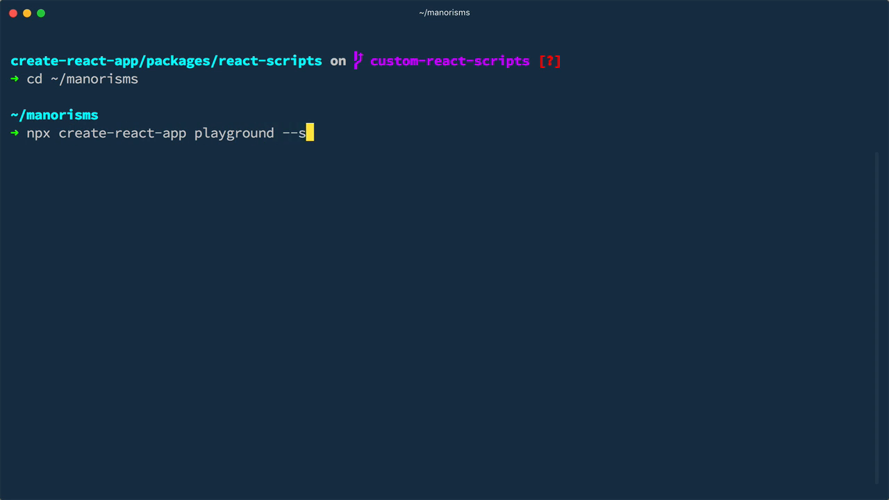
{"action": "type", "text": "cripts-version "}
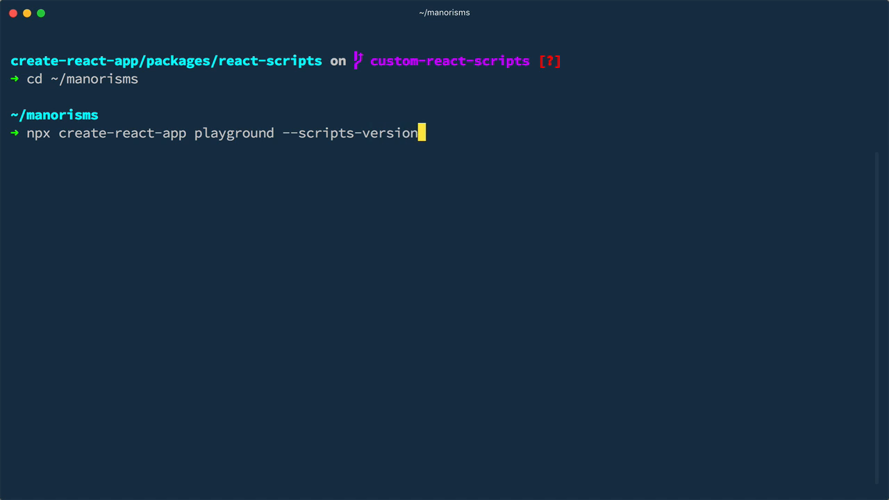
{"action": "type", "text": "@manorisms/"}
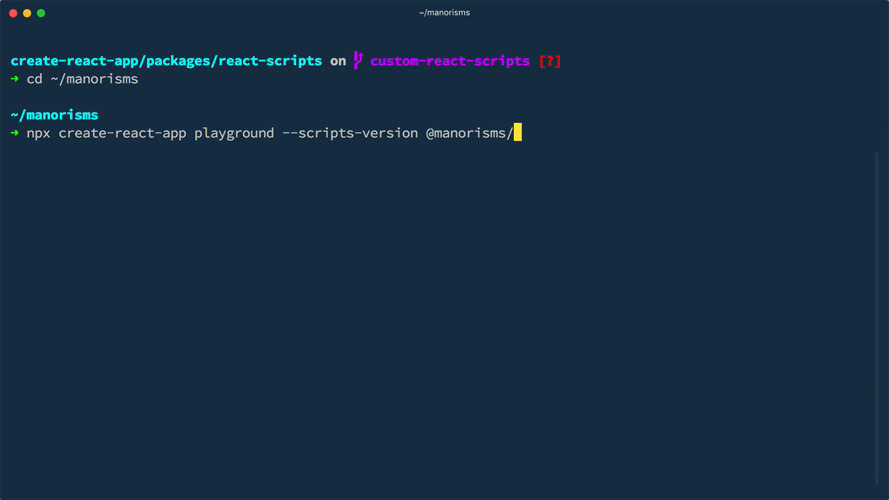
{"action": "type", "text": "react-scripts"}
{"action": "key", "text": "Return"}
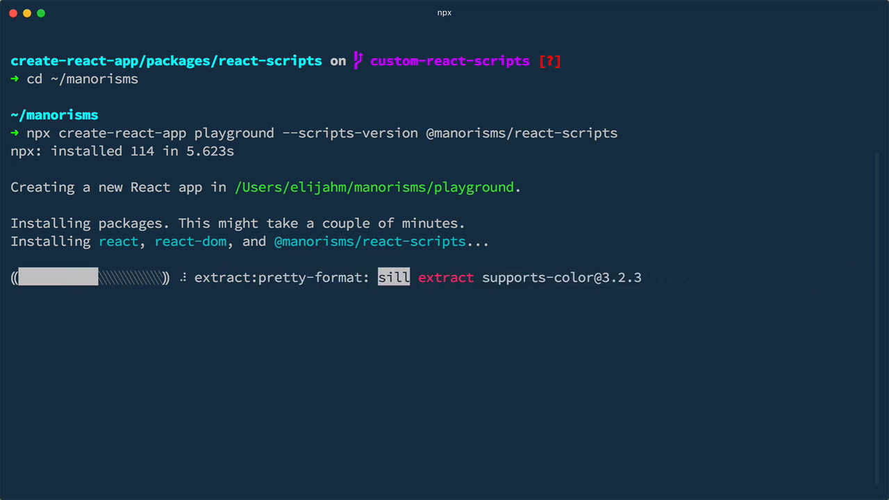
{"action": "type", "text": "cd"}
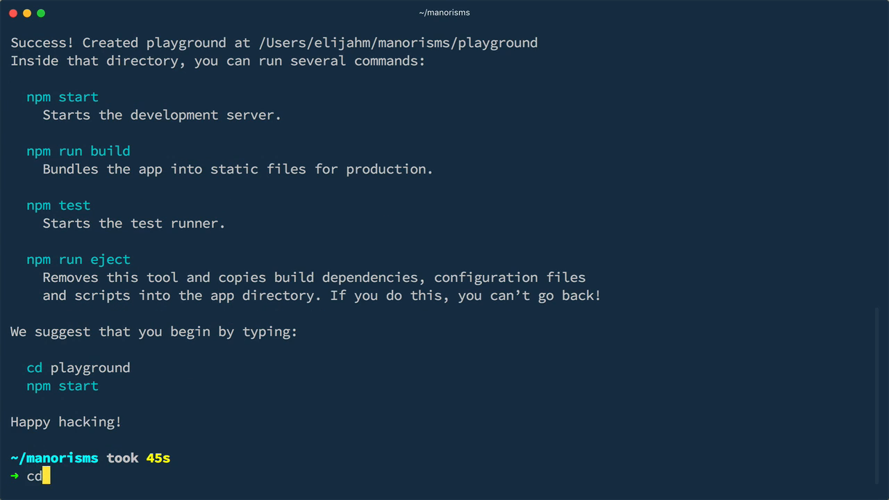
{"action": "type", "text": " pla"}
Enter the playground folder and open it in Visual Studio Code with code.
{"action": "key", "text": "Tab"}
{"action": "key", "text": "Return"}
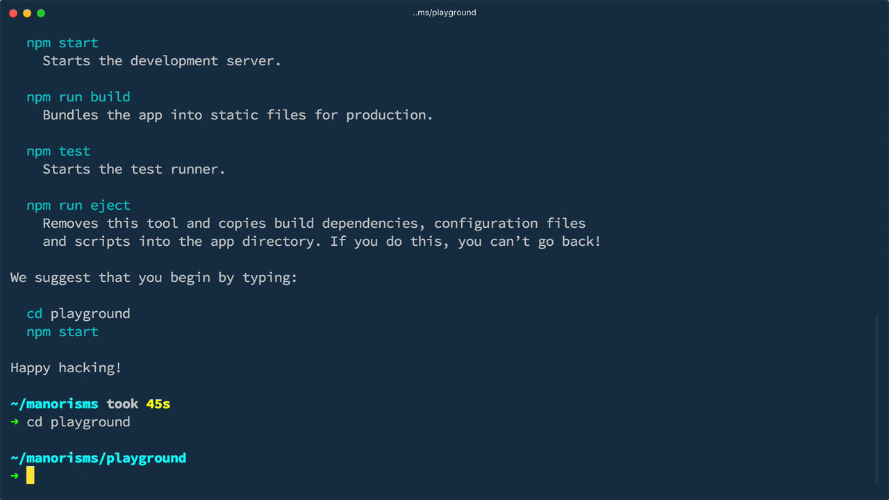
{"action": "type", "text": "code ."}
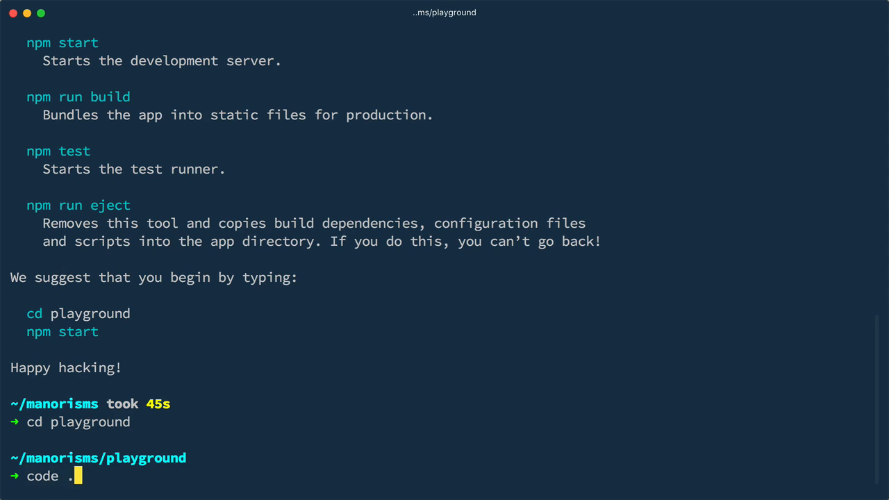
{"action": "key", "text": "Return"}
In App.js import styled and define const Header = styled.div, then save.
{"action": "key", "text": "super+p"}
{"action": "type", "text": "app"}
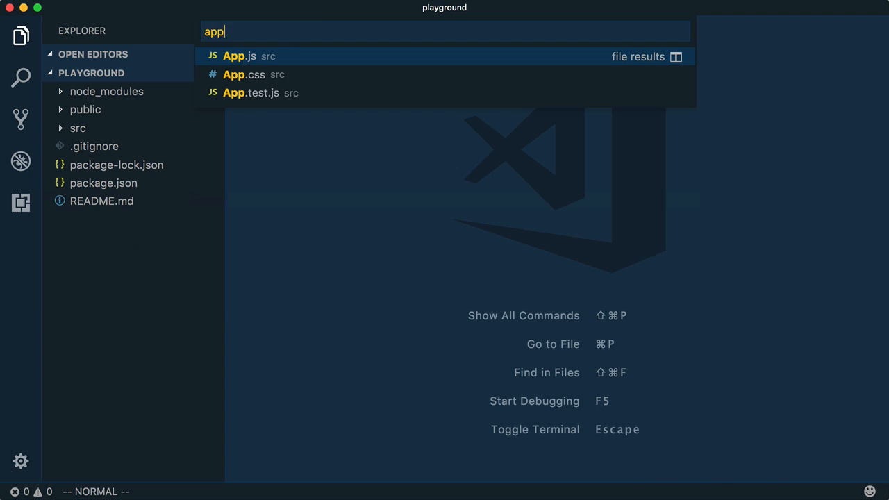
{"action": "key", "text": "Return"}
{"action": "type", "text": "oimport styled "}
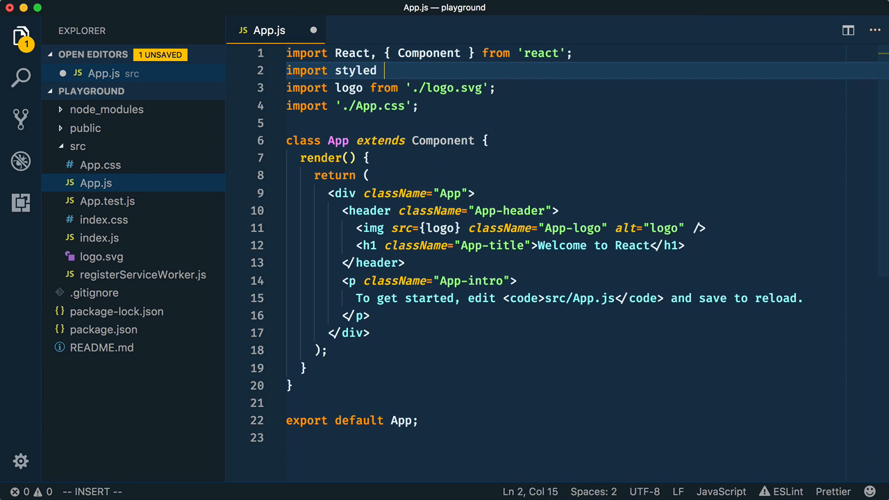
{"action": "type", "text": "from 'styled-components';"}
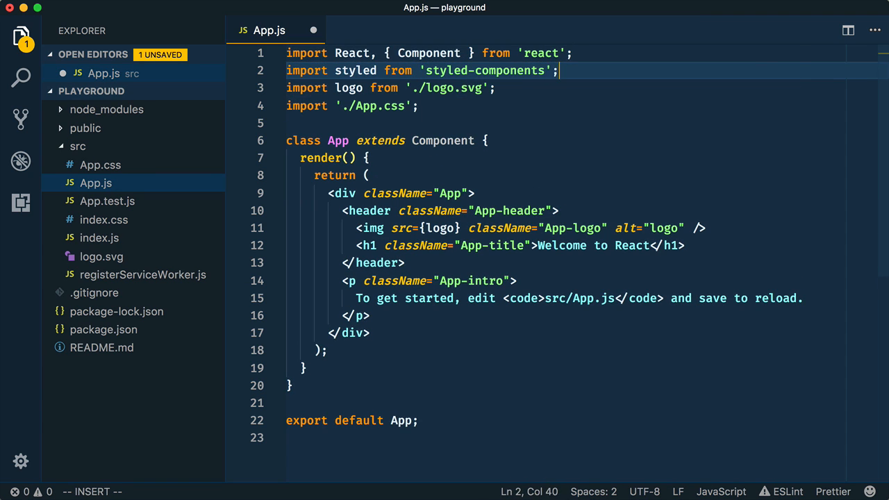
{"action": "key", "text": "Escape"}
{"action": "key", "text": "j"}
{"action": "key", "text": "j"}
{"action": "key", "text": "j"}
{"action": "type", "text": "oconst He"}
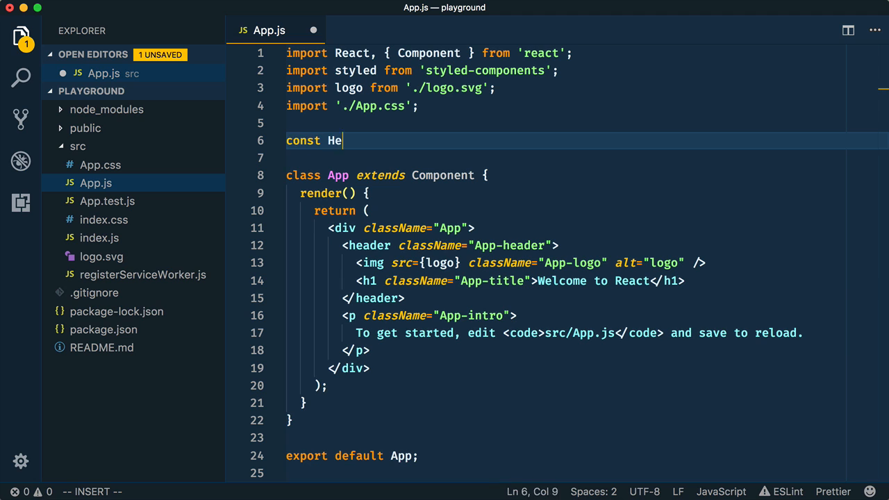
{"action": "type", "text": "ader = stylеd.div"}
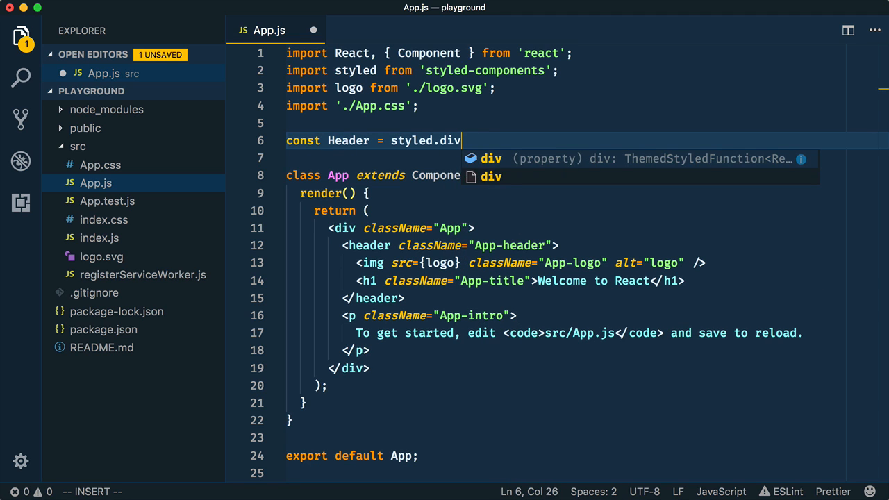
{"action": "type", "text": "`"}
{"action": "key", "text": "ctrl+s"}
Copy the App-header rules from App.css and paste them into the Header template literal.
{"action": "key", "text": "ctrl+p"}
{"action": "type", "text": "app"}
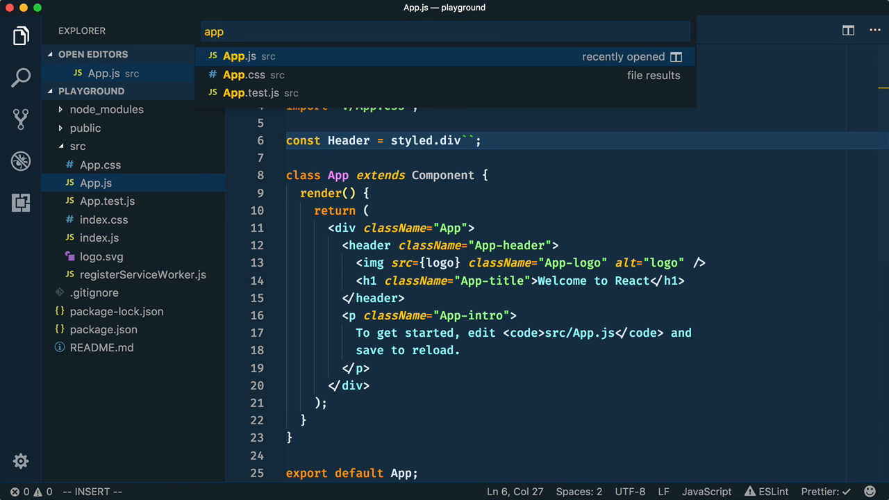
{"action": "key", "text": "Down"}
{"action": "key", "text": "Return"}
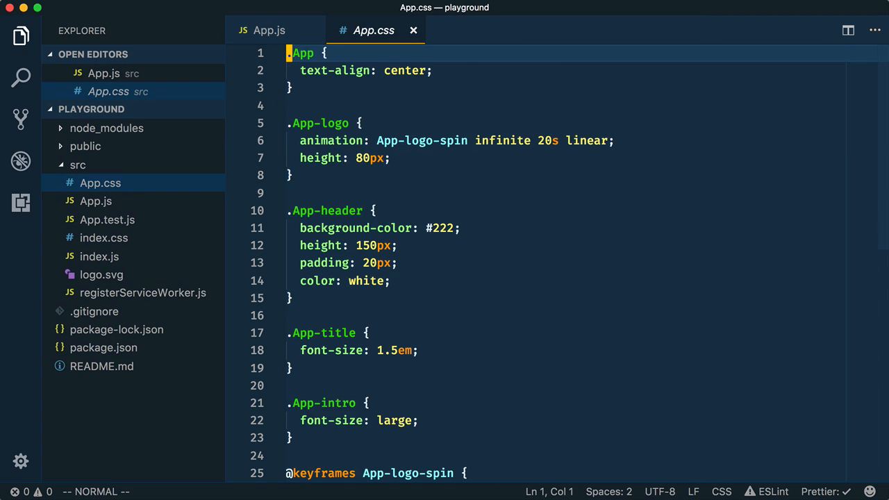
{"action": "type", "text": ":11"}
{"action": "key", "text": "Return"}
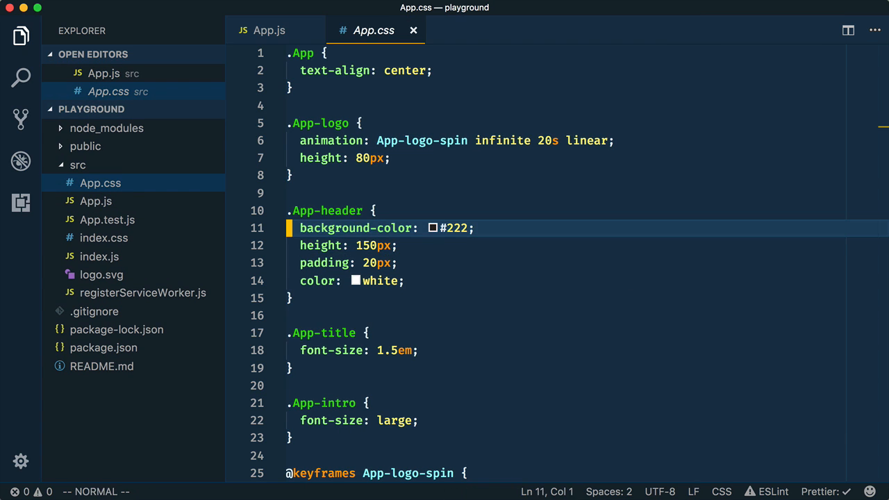
{"action": "key", "text": "ctrl+Tab"}
{"action": "key", "text": "i"}
{"action": "key", "text": "Return"}
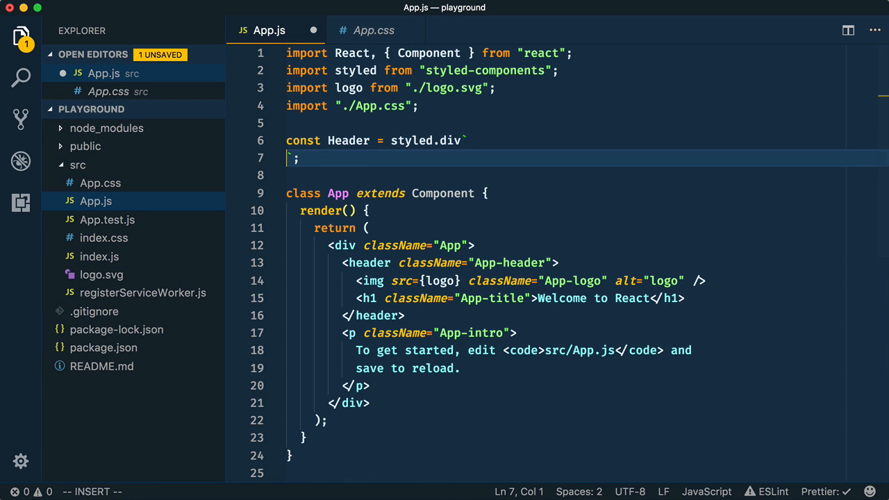
{"action": "key", "text": "Escape"}
{"action": "key", "text": "k"}
{"action": "key", "text": "p"}
Replace the <header className="App-header"> tags on line 17 with <Header>, and save App.js.
{"action": "key", "text": "1"}
{"action": "key", "text": "7"}
{"action": "key", "text": "shift+g"}
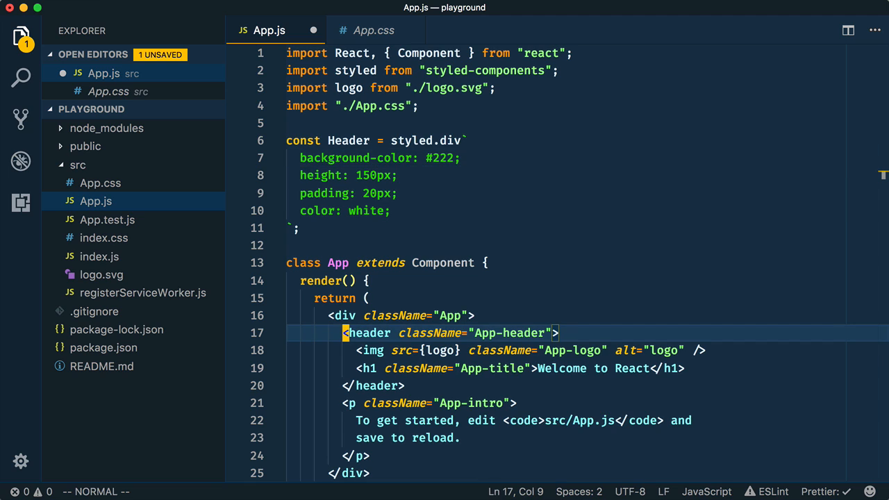
{"action": "key", "text": "l"}
{"action": "key", "text": "greater"}
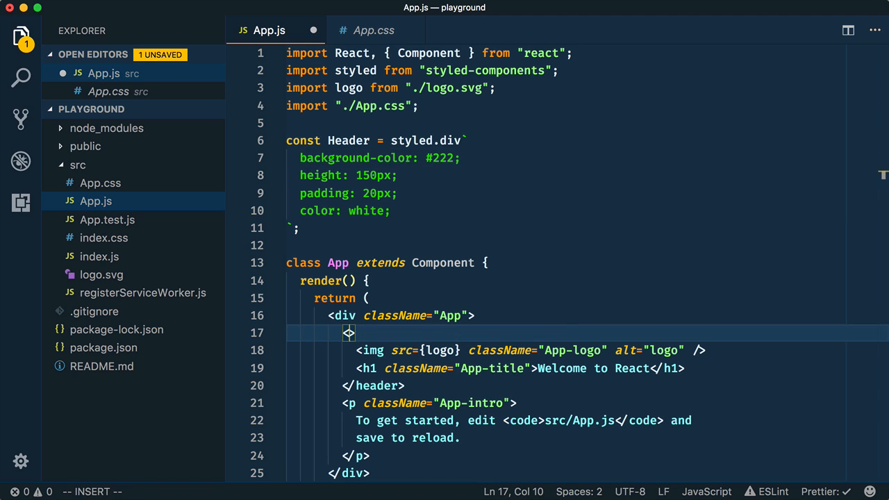
{"action": "type", "text": "Hea"}
{"action": "key", "text": "Escape"}
{"action": "key", "text": "j"}
{"action": "key", "text": "j"}
{"action": "key", "text": "j"}
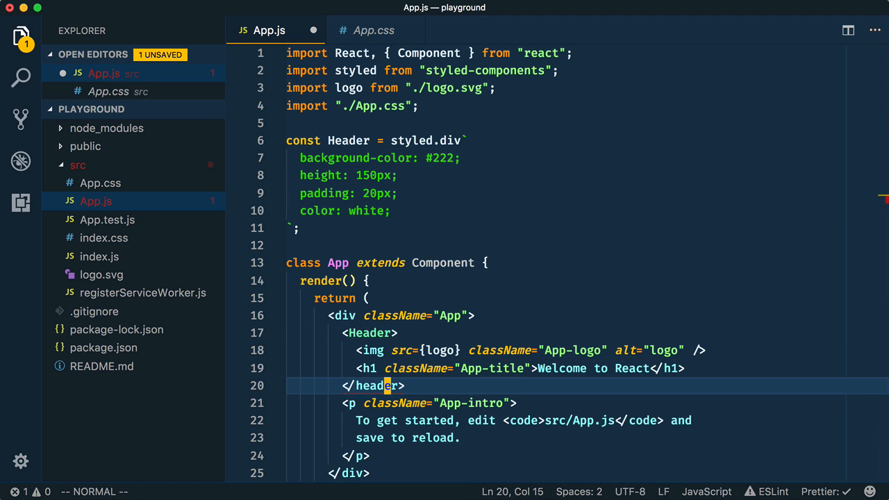
{"action": "type", "text": "bcwHeader"}
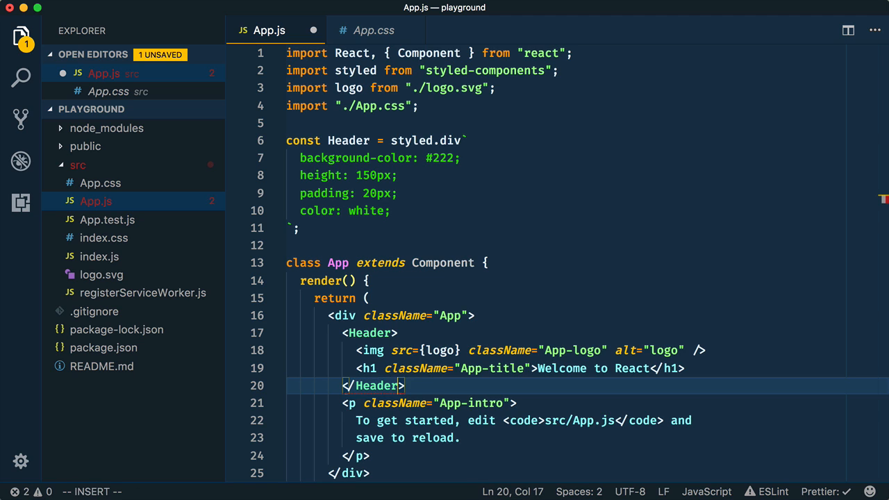
{"action": "key", "text": "super+s"}
{"action": "key", "text": "ctrl+grave"}
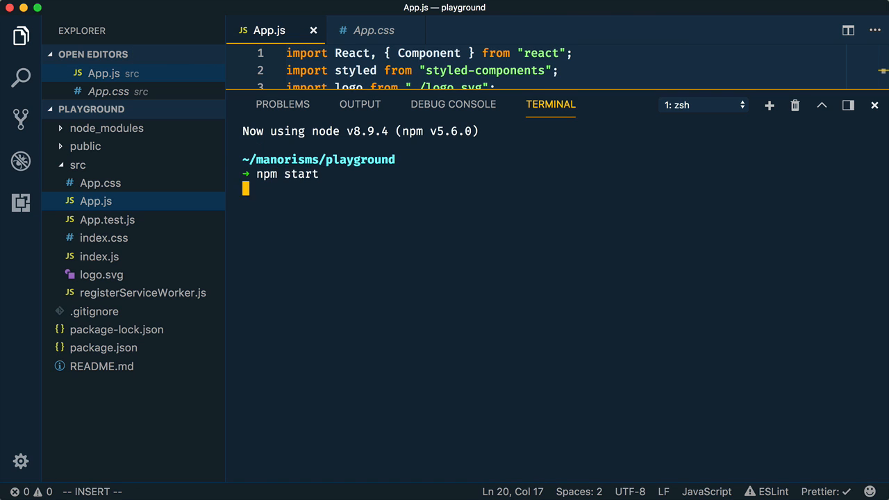